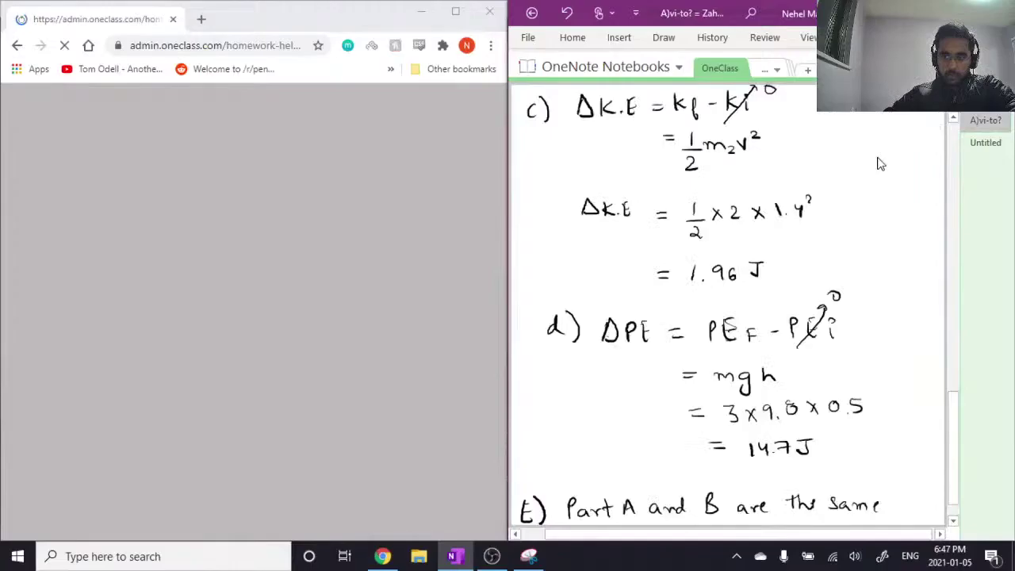
Title the existing solution page 'Ques 1)'.
scroll(879, 159, "up", 15)
left_click(645, 119)
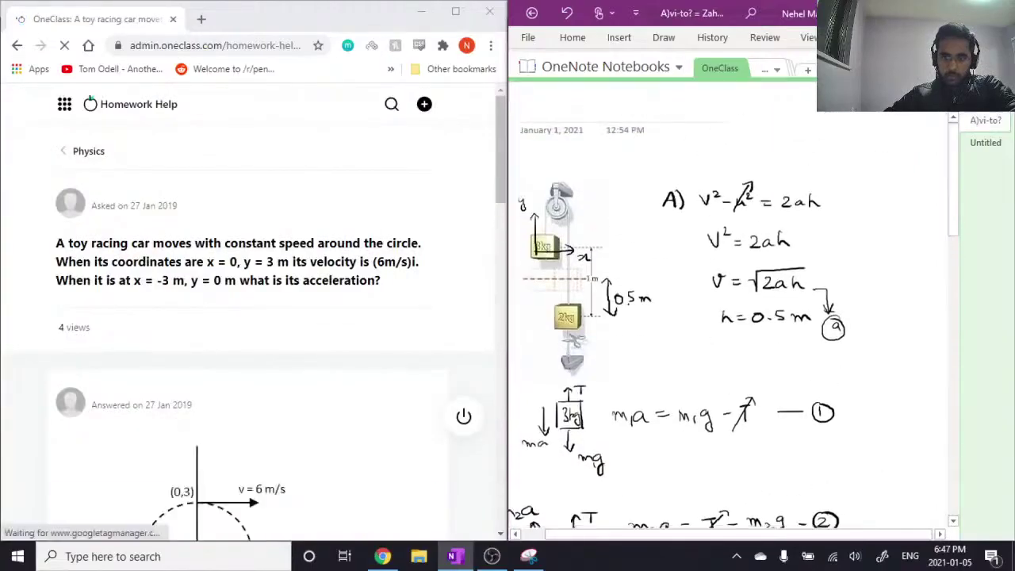
type("Ques 1)")
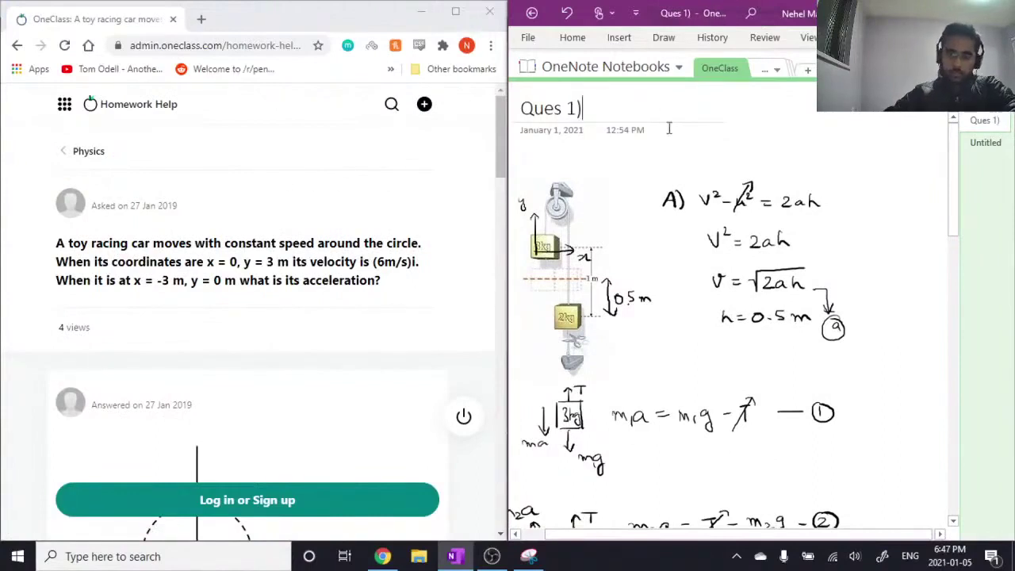
Title the empty Untitled page 'Ques 2)'.
left_click(986, 143)
left_click(688, 120)
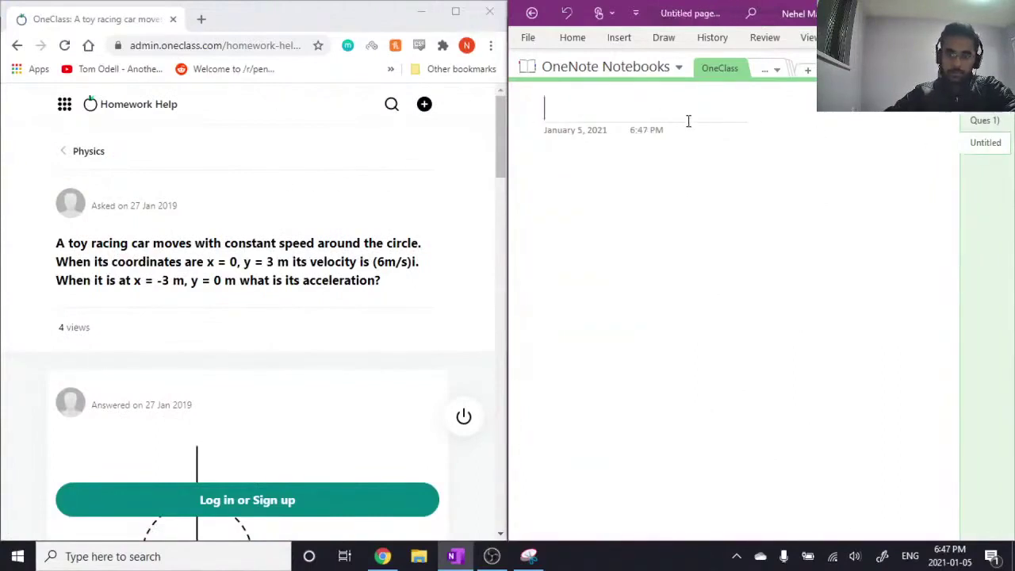
type("Ques 2)")
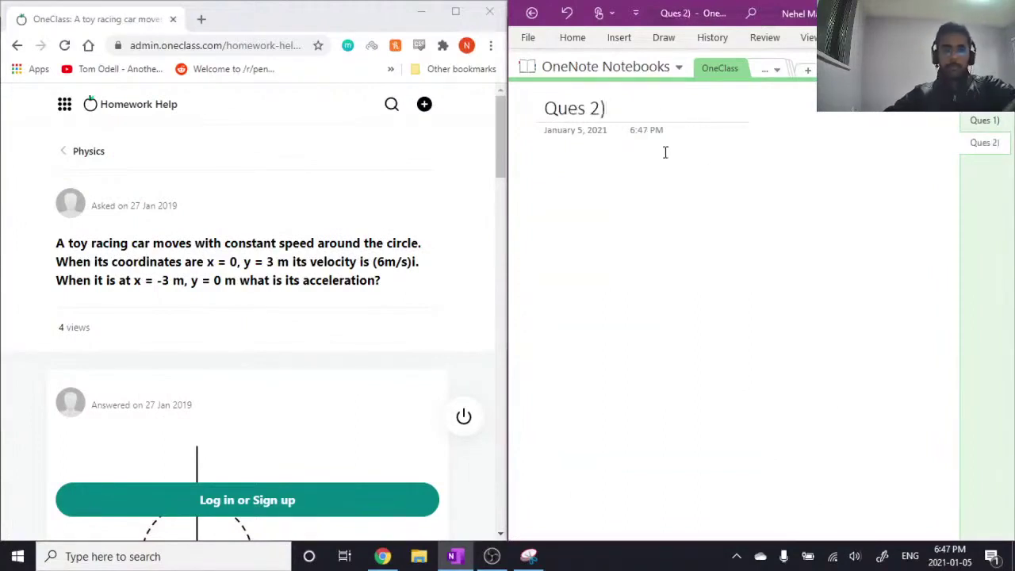
key("Return")
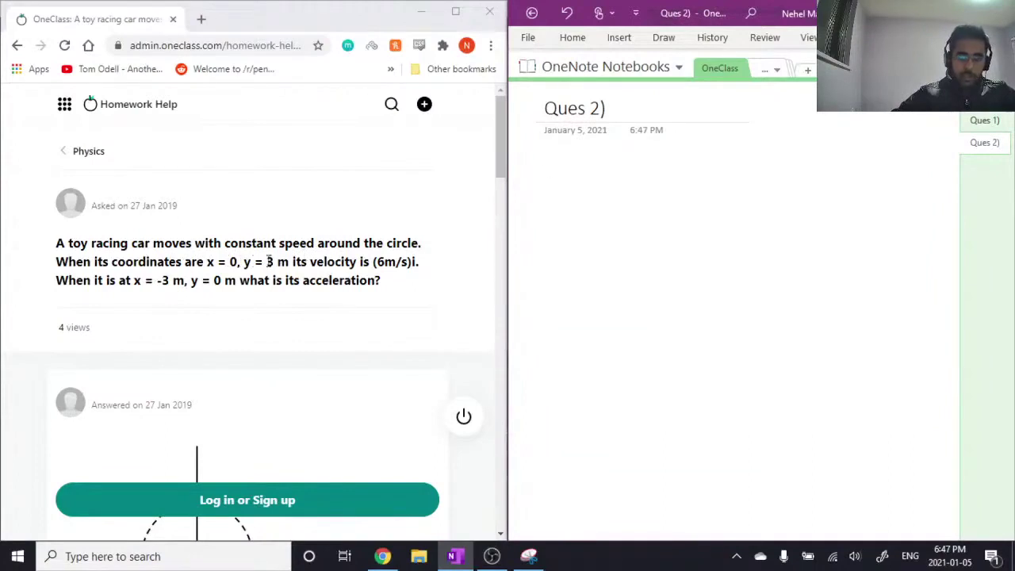
left_click(418, 262)
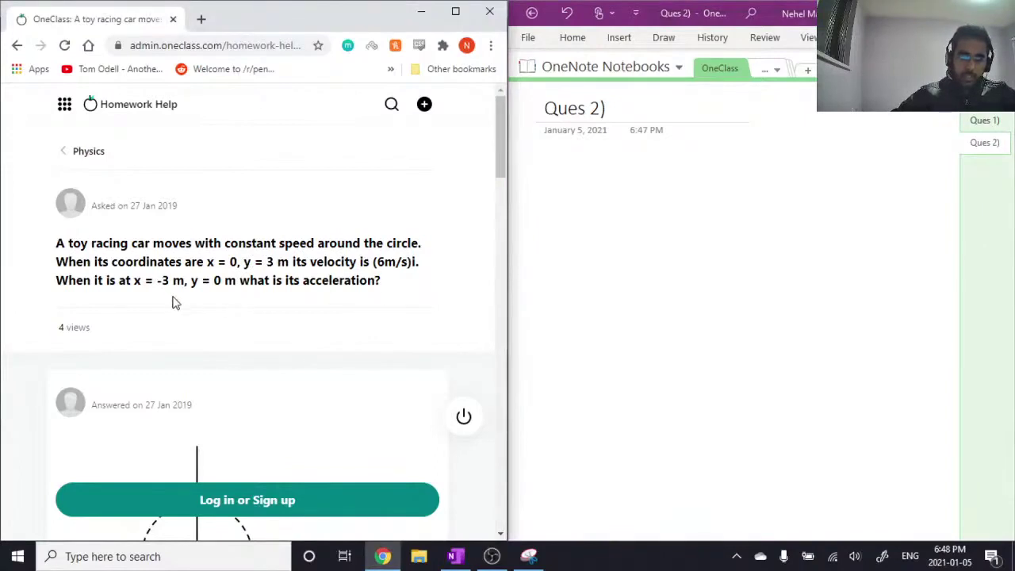
Draw a circle in the middle of the Ques 2) page with the circle shape.
left_click(672, 279)
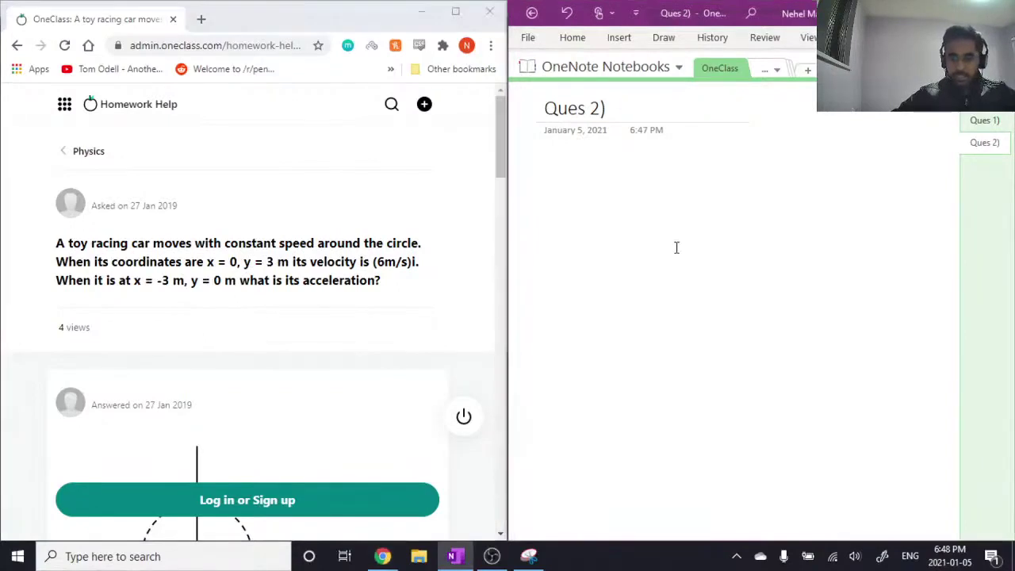
left_click(674, 42)
left_click(821, 76)
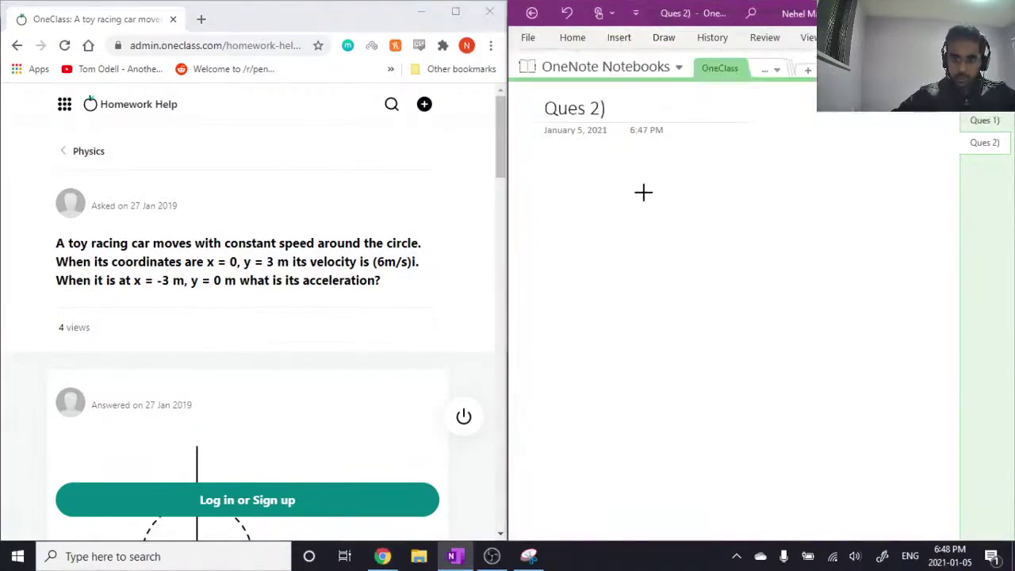
mouse_move(625, 183)
left_mouse_down()
mouse_move(741, 328)
mouse_move(757, 323)
left_mouse_up()
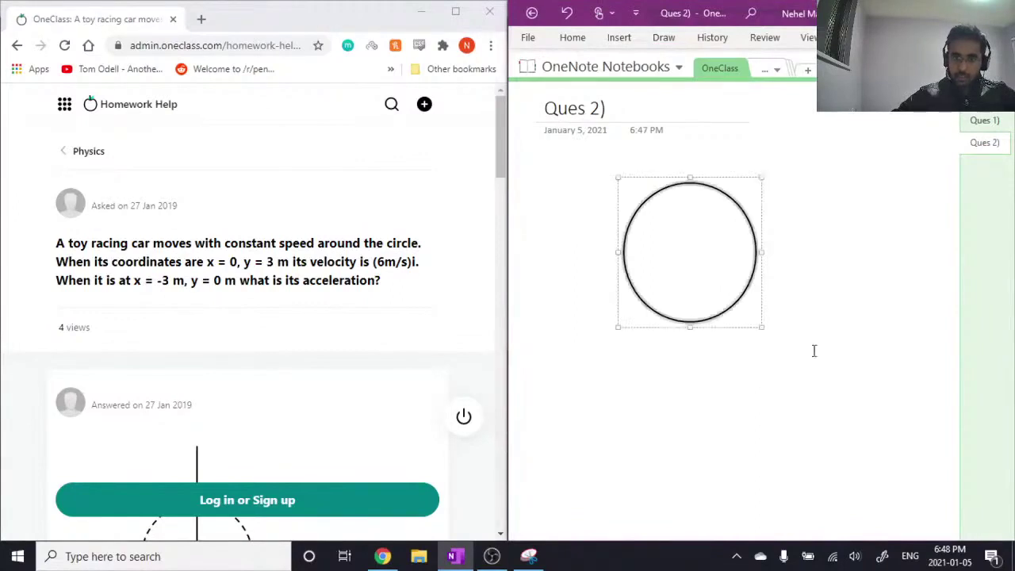
left_click(813, 352)
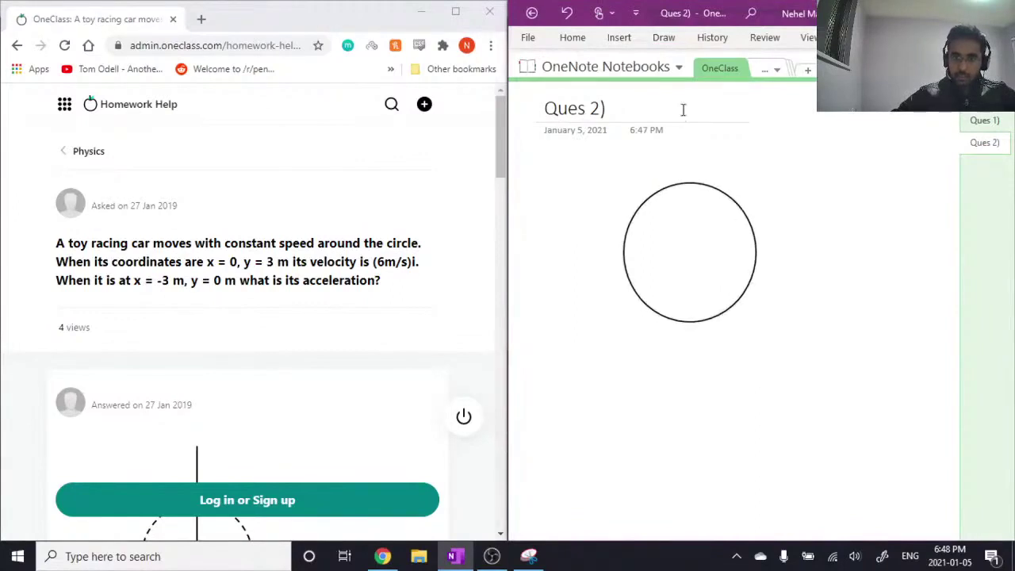
Add vertical and horizontal straight-line axes, enlarged and centred on the circle.
left_click(619, 38)
left_click(651, 41)
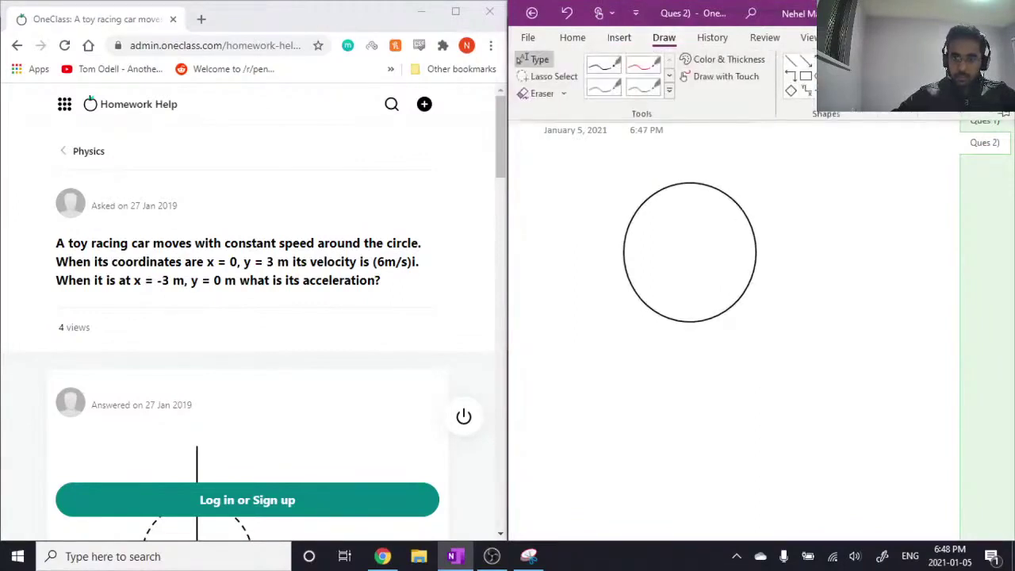
left_click(816, 90)
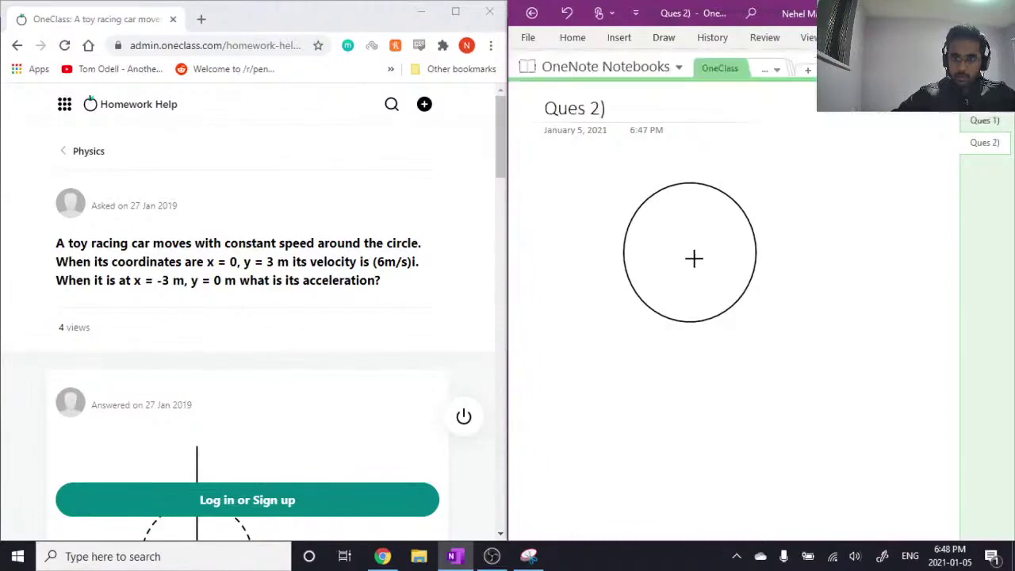
left_click_drag(695, 258, 695, 169)
mouse_move(623, 209)
left_mouse_down()
mouse_move(759, 222)
mouse_move(767, 208)
left_mouse_up()
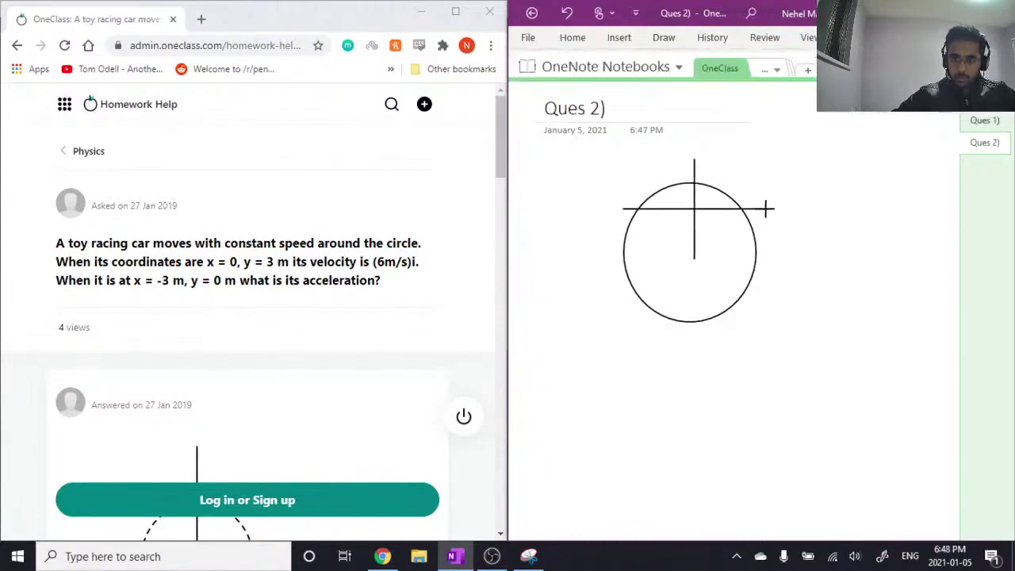
left_click_drag(696, 208, 691, 249)
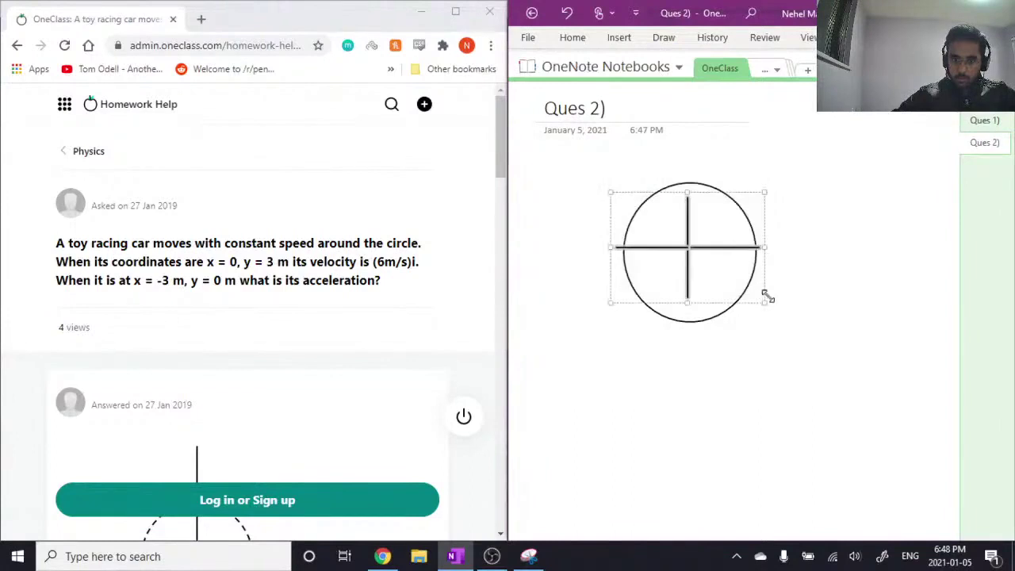
left_click_drag(767, 297, 832, 371)
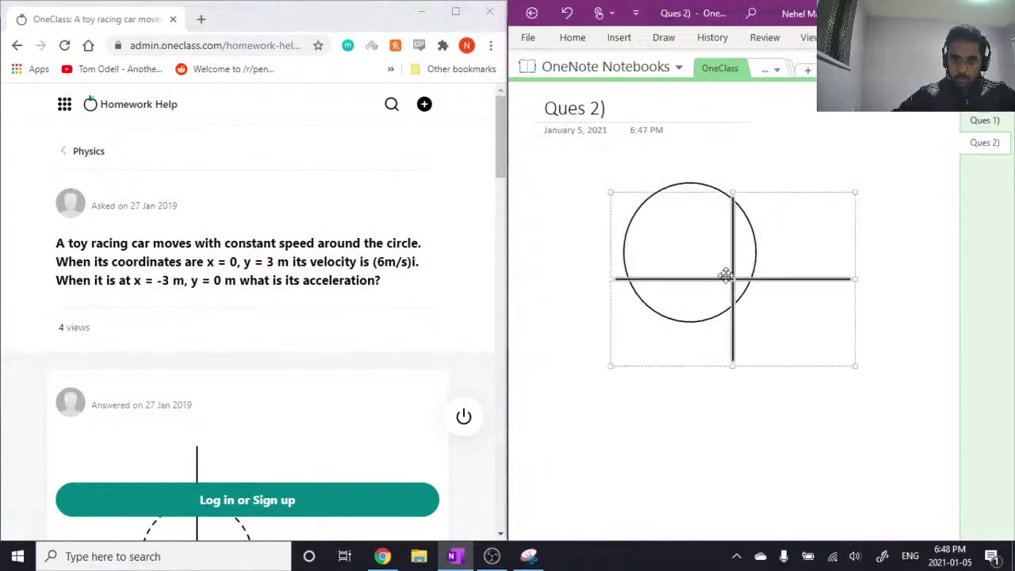
left_click_drag(725, 274, 697, 256, "ctrl")
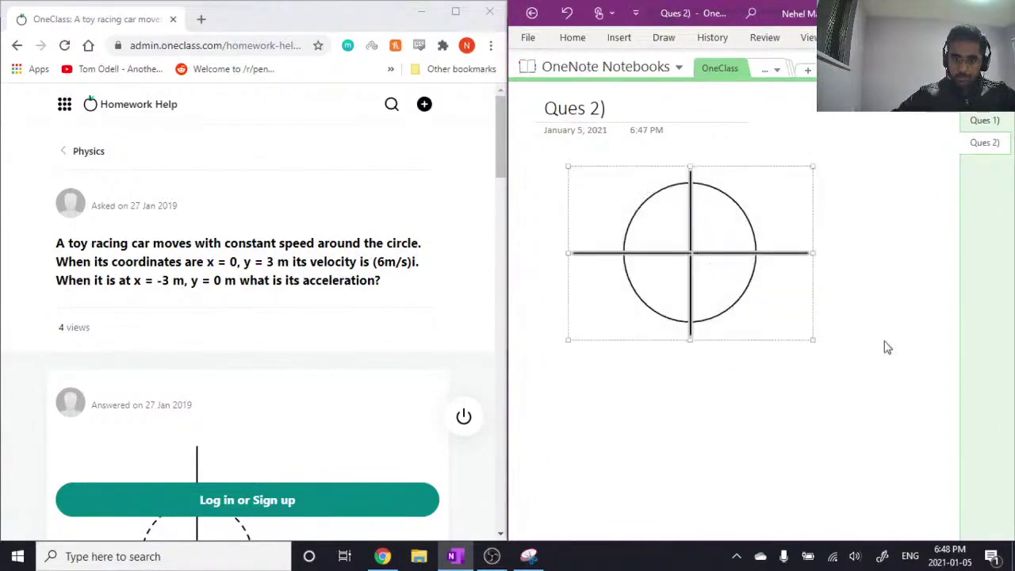
left_click(893, 351)
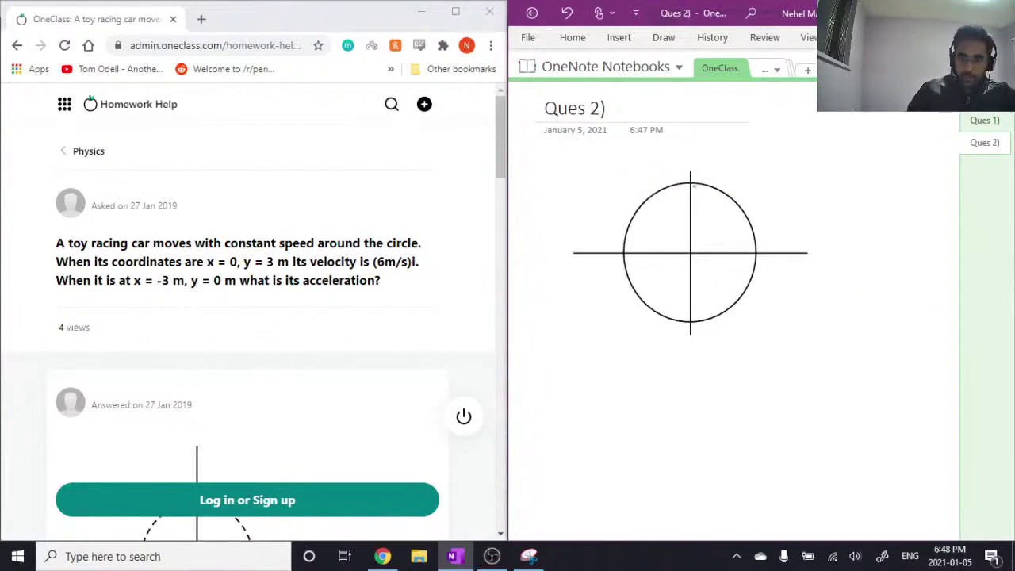
Dot the circle's top point and draw a rightward velocity arrow from it.
left_click(691, 182)
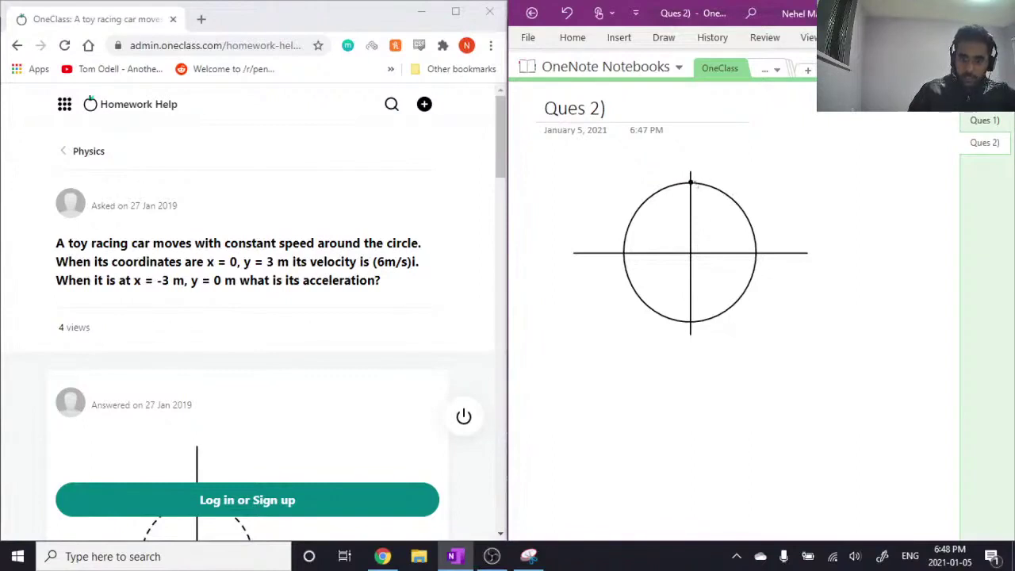
left_click_drag(692, 182, 717, 185)
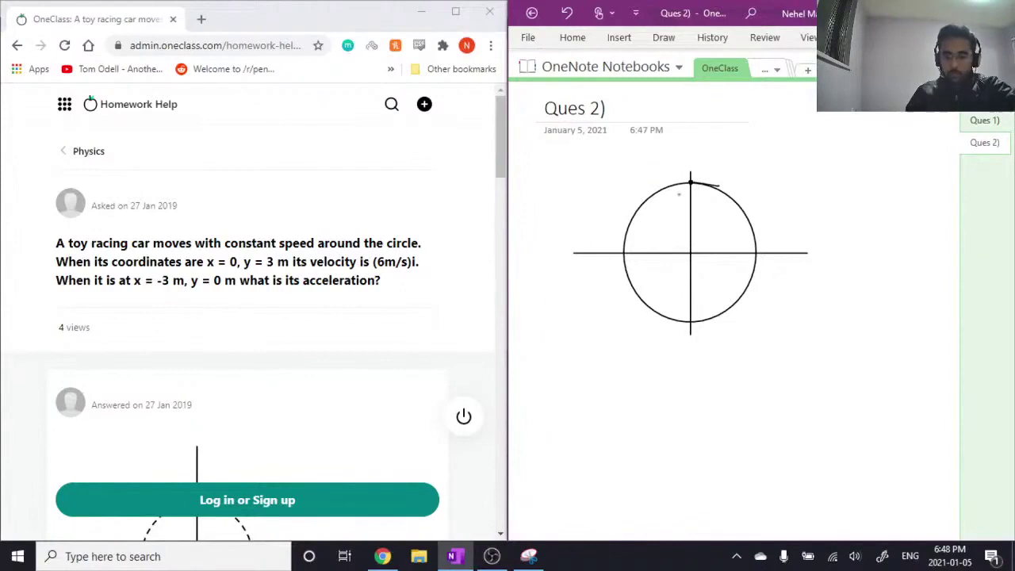
key("ctrl+z")
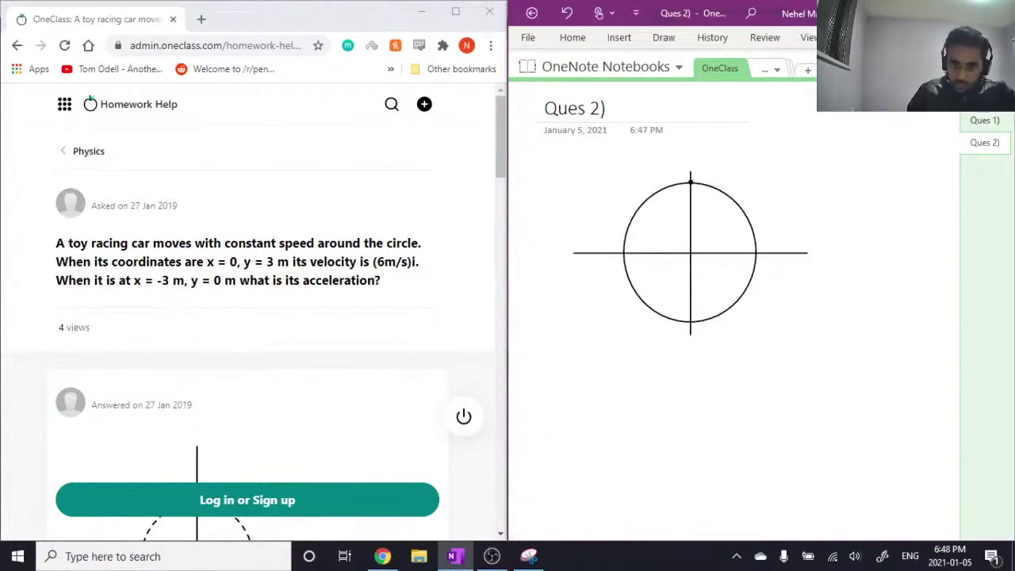
left_click_drag(692, 182, 732, 187)
key("ctrl+z")
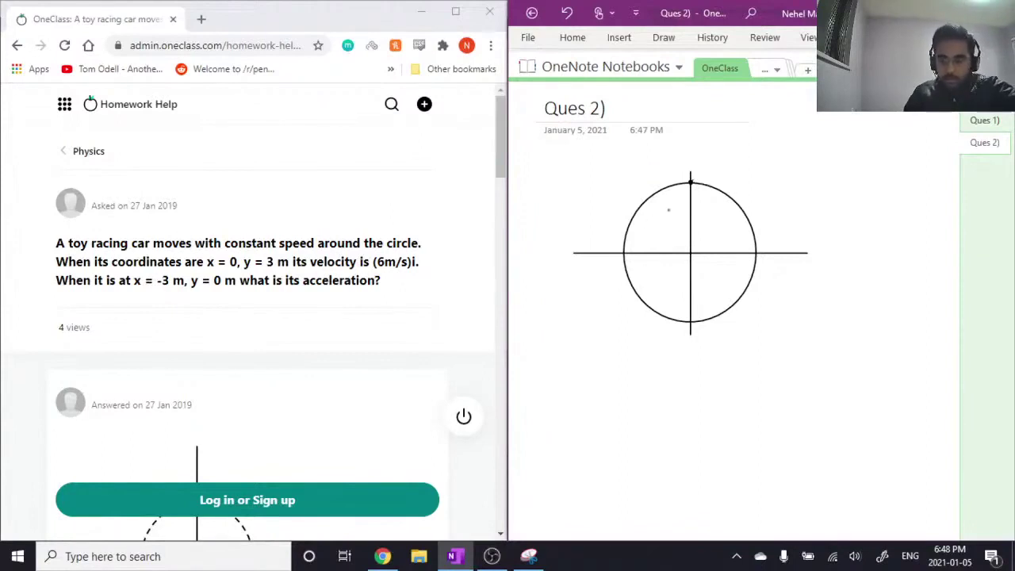
mouse_move(692, 182)
left_mouse_down()
mouse_move(729, 180)
mouse_move(722, 186)
mouse_move(756, 169)
mouse_move(786, 182)
left_mouse_up()
Label the arrow v = 6m/s î and dot the circle's left axis crossing.
left_click_drag(790, 180, 831, 189)
left_click_drag(826, 174, 832, 169)
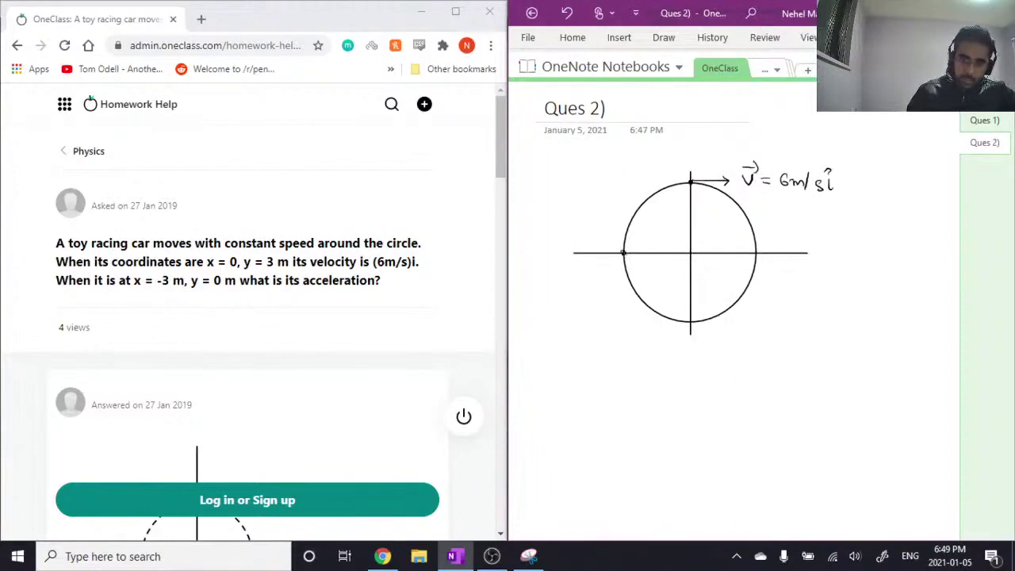
left_click(623, 253)
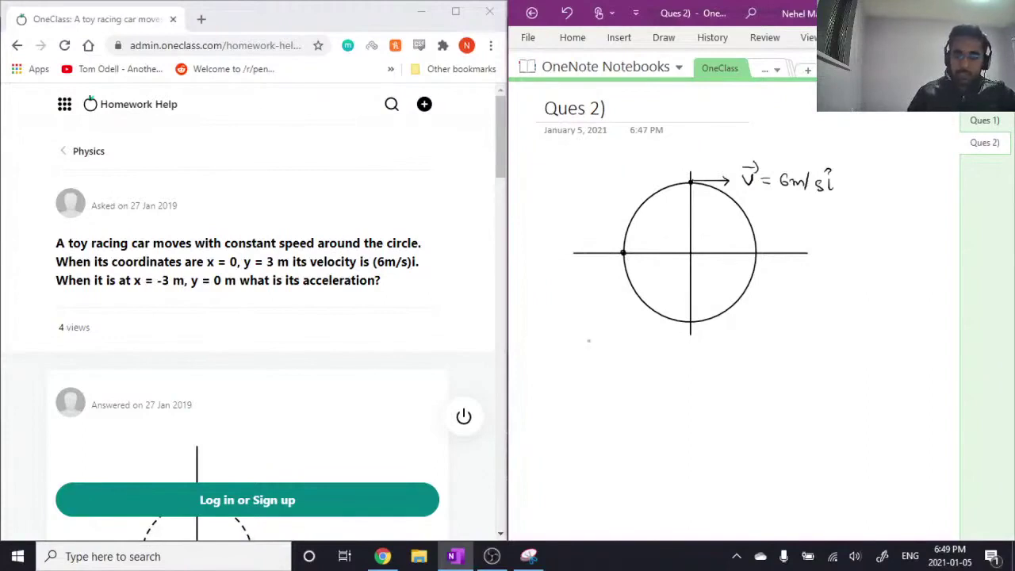
Handwrite 'Constant speed !' below the circle diagram.
mouse_move(578, 366)
left_mouse_down()
mouse_move(577, 378)
mouse_move(584, 369)
mouse_move(667, 378)
left_mouse_up()
mouse_move(679, 372)
left_mouse_down()
mouse_move(680, 384)
mouse_move(688, 376)
left_mouse_up()
left_click_drag(691, 376, 706, 379)
mouse_move(711, 374)
left_mouse_down()
mouse_move(714, 362)
mouse_move(713, 381)
left_mouse_up()
left_click_drag(729, 356, 729, 382)
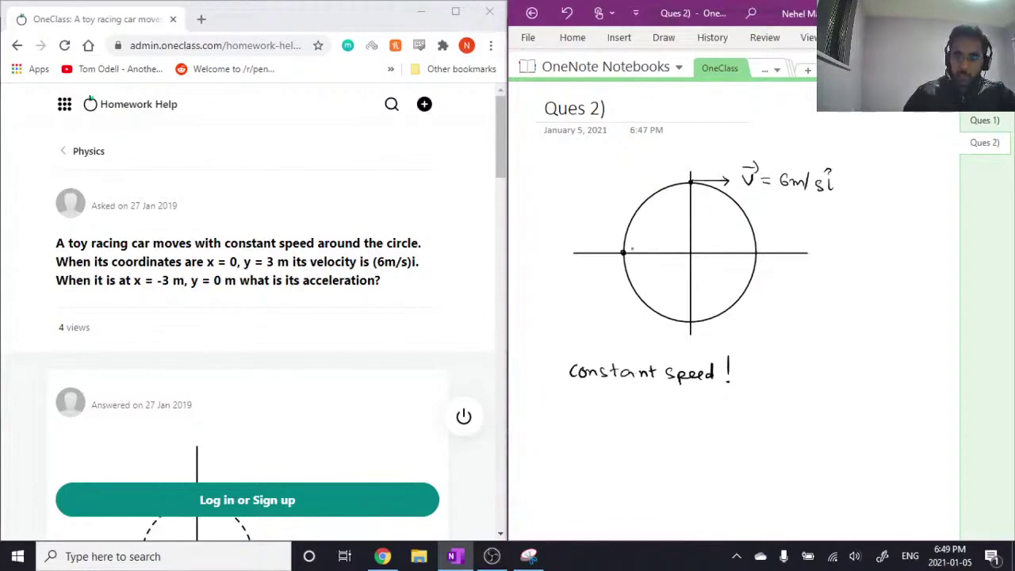
Draw an upward arrow at the circle's left point labelled V = 6m/s ĵ.
mouse_move(624, 254)
left_mouse_down()
mouse_move(624, 220)
mouse_move(629, 229)
left_mouse_up()
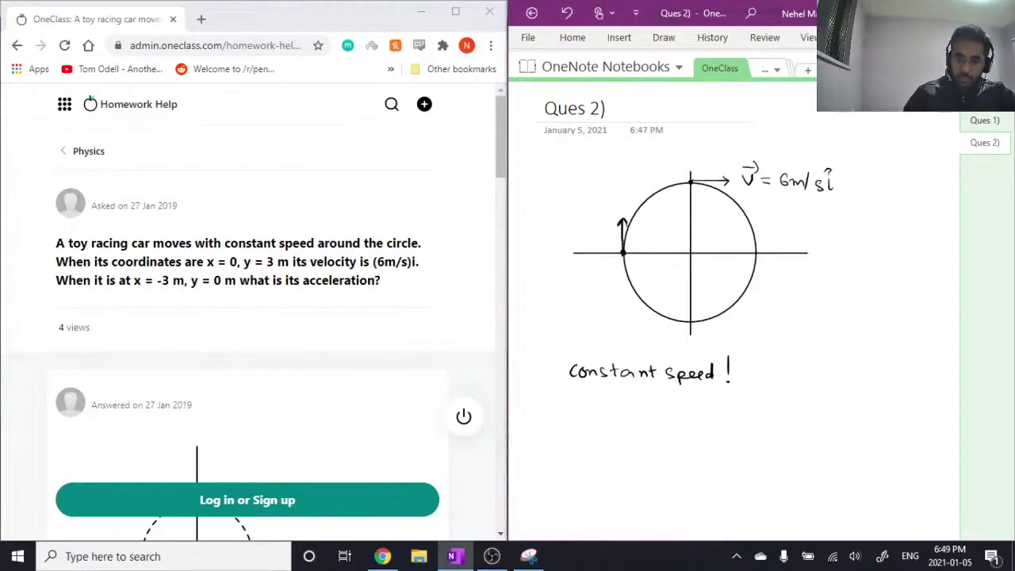
mouse_move(554, 212)
left_mouse_down()
mouse_move(559, 225)
mouse_move(570, 205)
left_mouse_up()
left_click_drag(566, 203, 583, 212)
left_click_drag(574, 219, 608, 214)
mouse_move(614, 207)
left_mouse_down()
mouse_move(610, 216)
mouse_move(623, 215)
mouse_move(634, 201)
left_mouse_up()
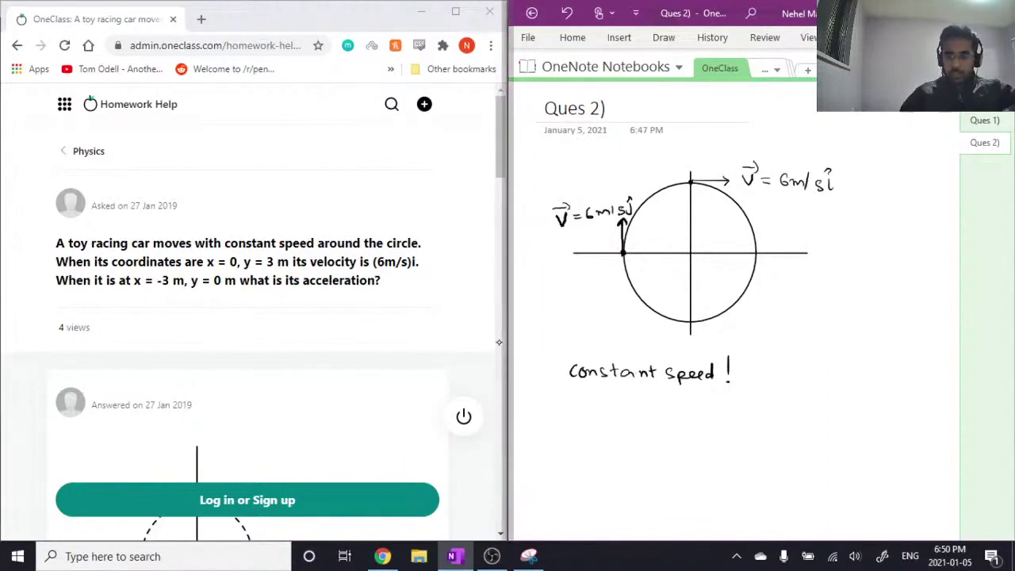
Start a text note below the diagram with the word 'Since' at font size 22.
left_click(619, 37)
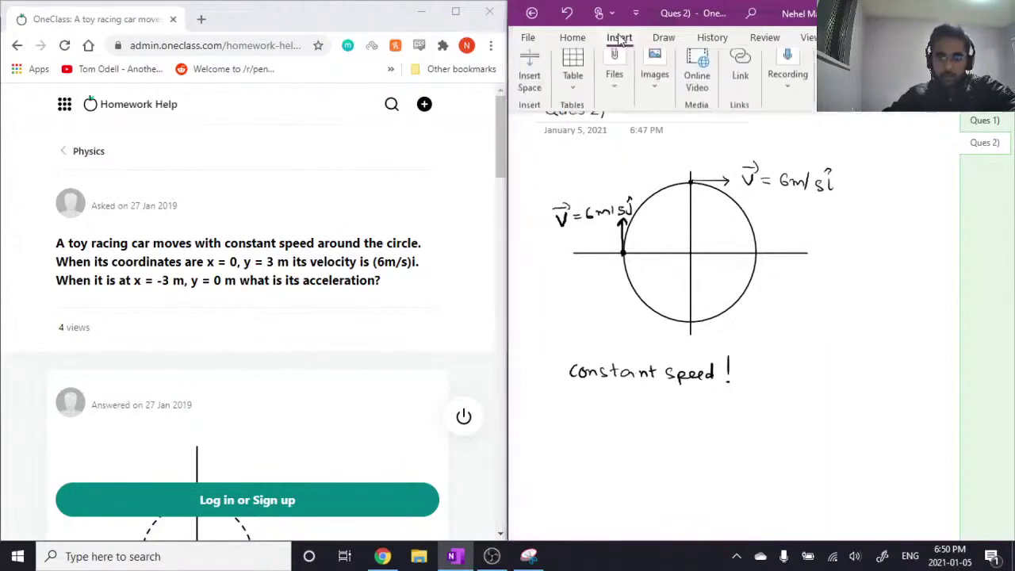
left_click(572, 38)
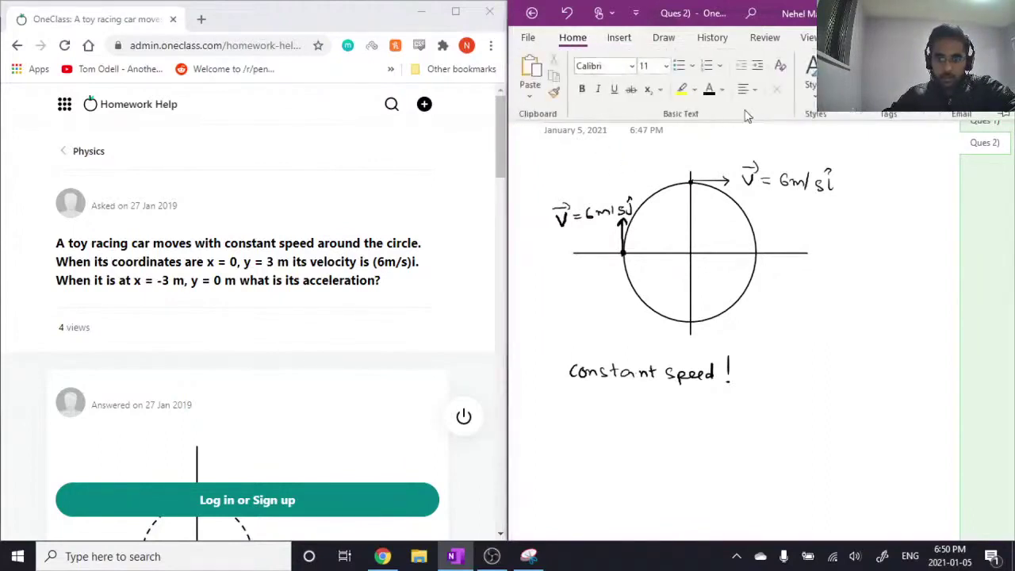
left_click(639, 456)
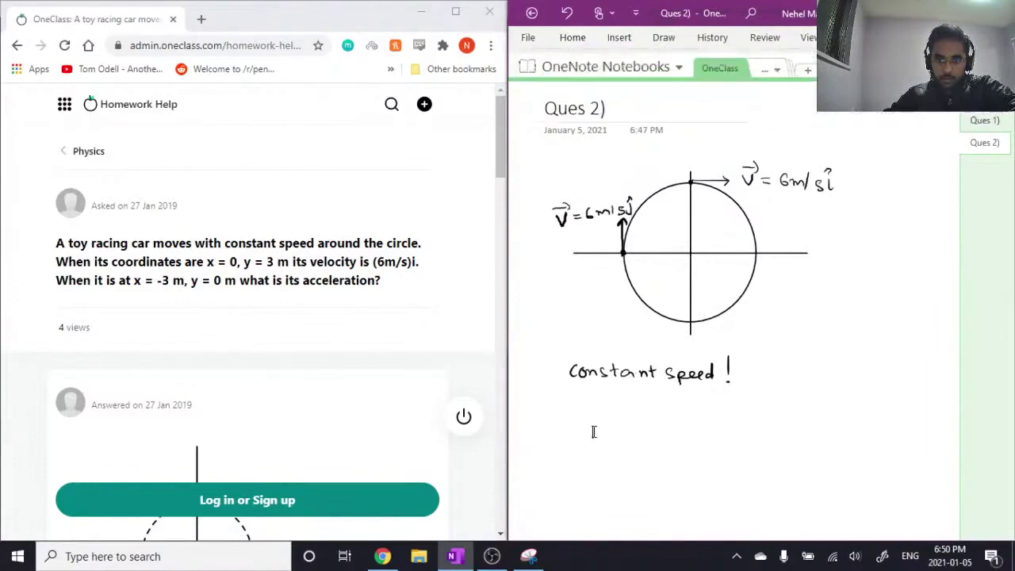
left_click(555, 423)
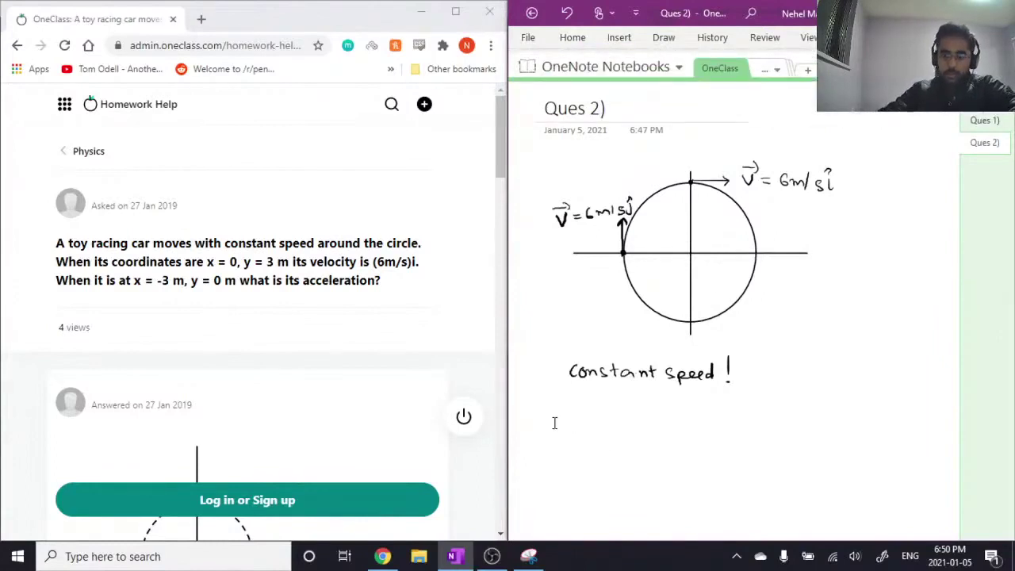
type("Since")
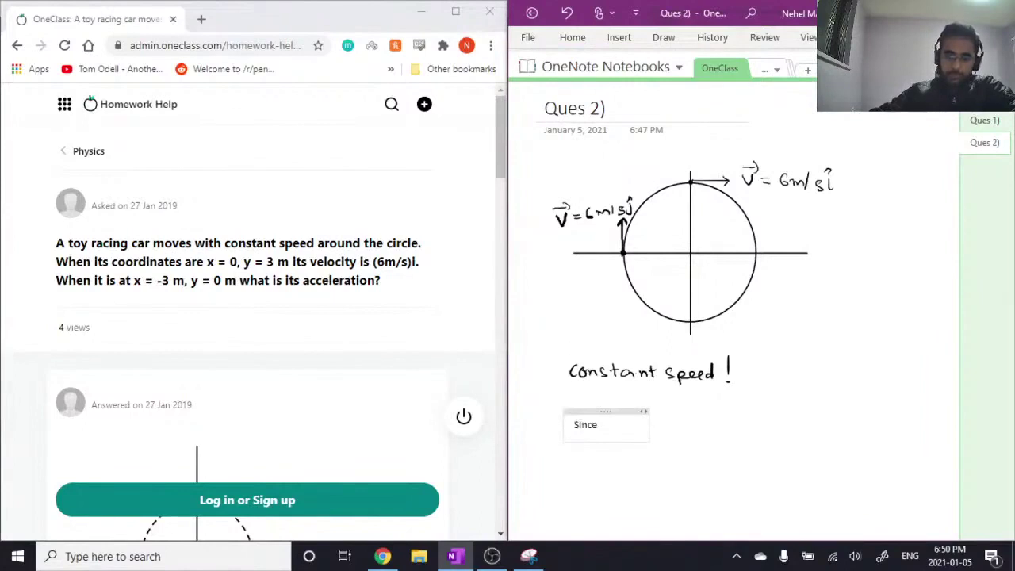
key("ctrl+a")
left_click(573, 37)
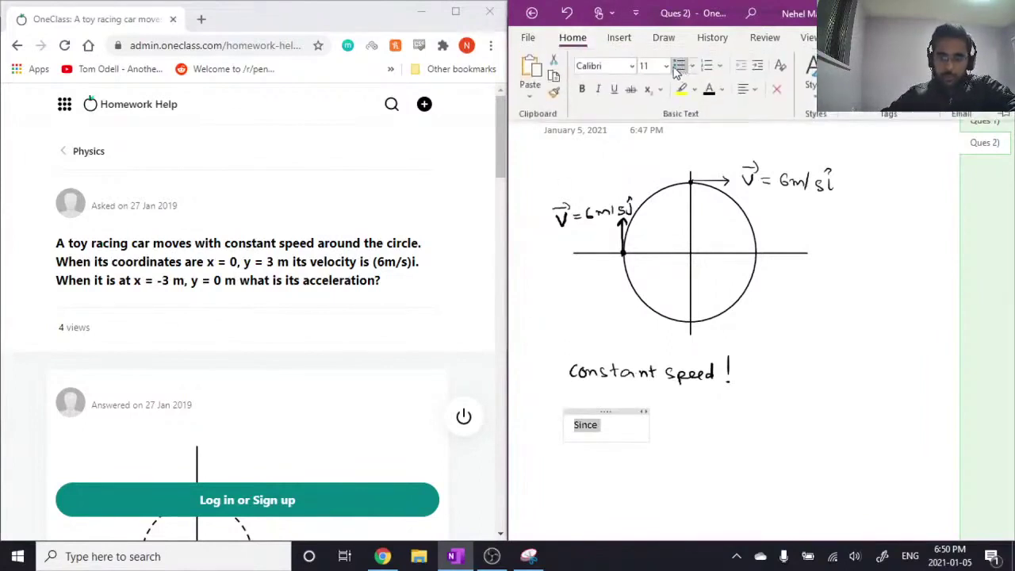
left_click(666, 66)
left_click(670, 288)
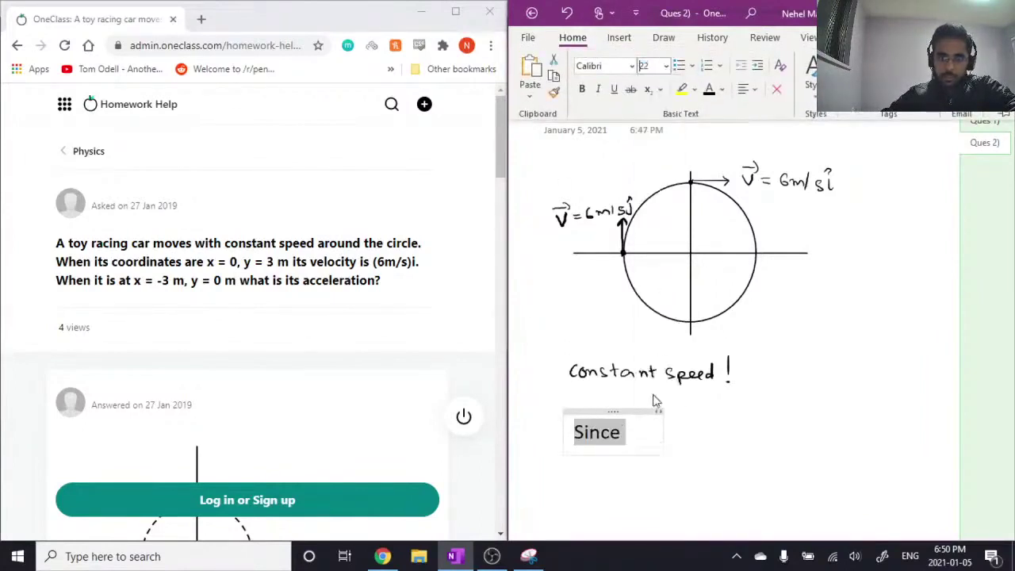
left_click(640, 438)
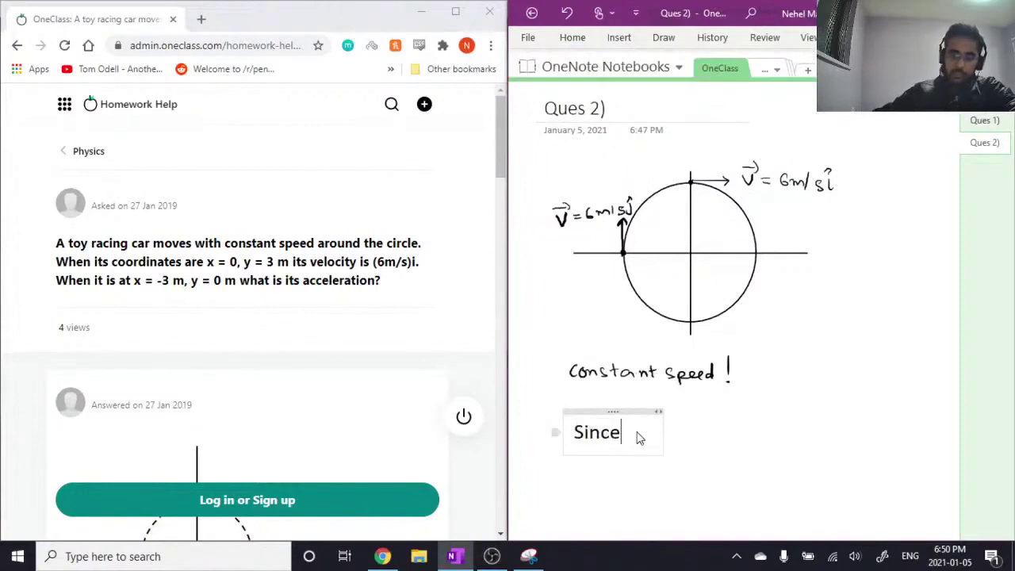
Continue with 'the object moves around the circle' and the no-tangential-acceleration line.
type("the o")
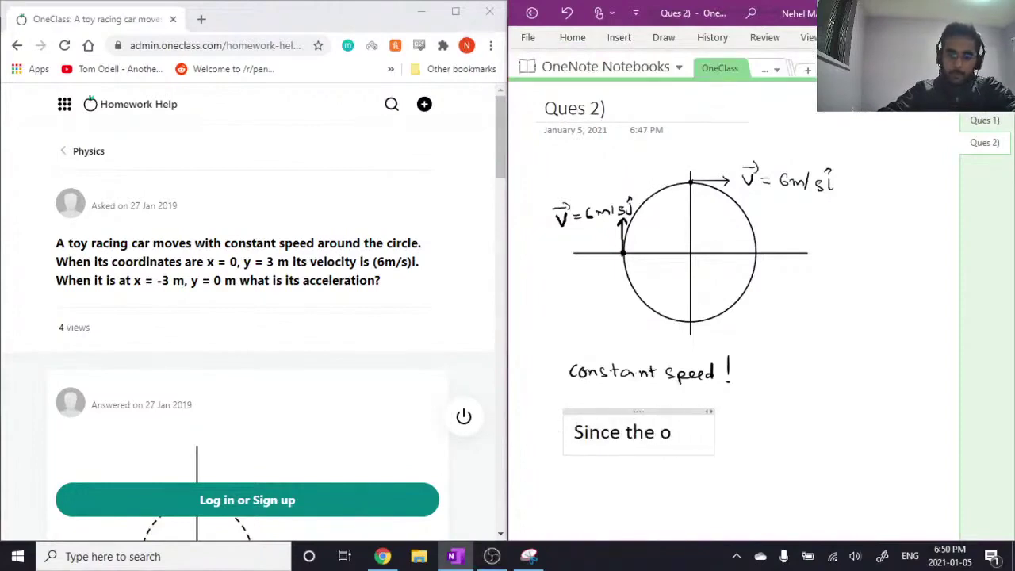
type("bject move ")
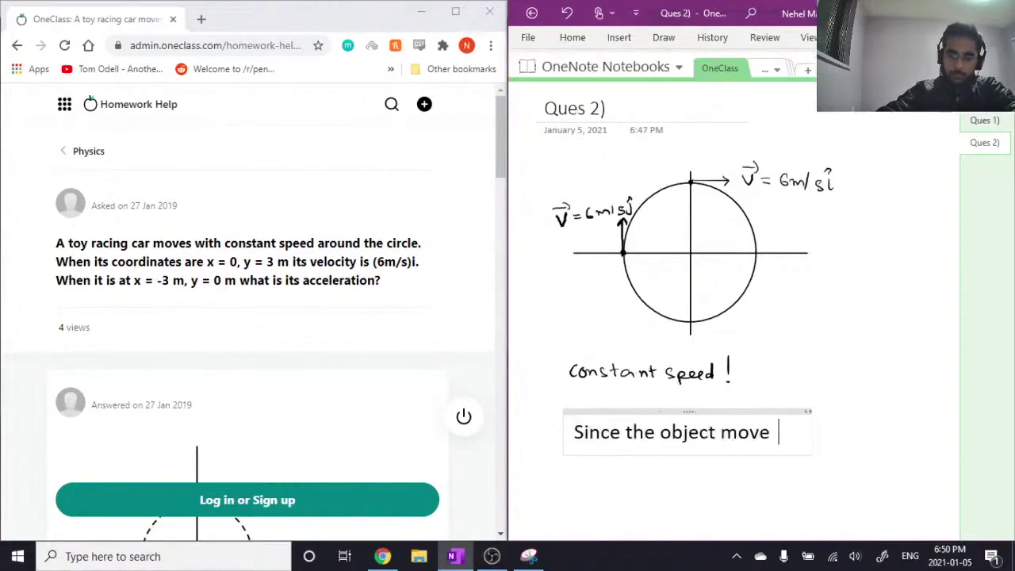
type("s around the circle")
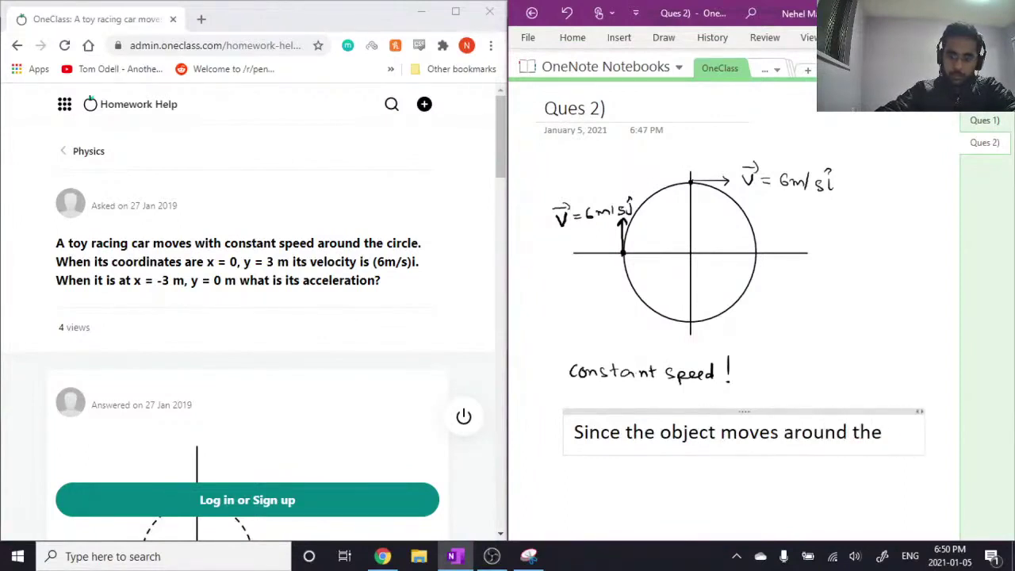
key("Return")
type("With cos")
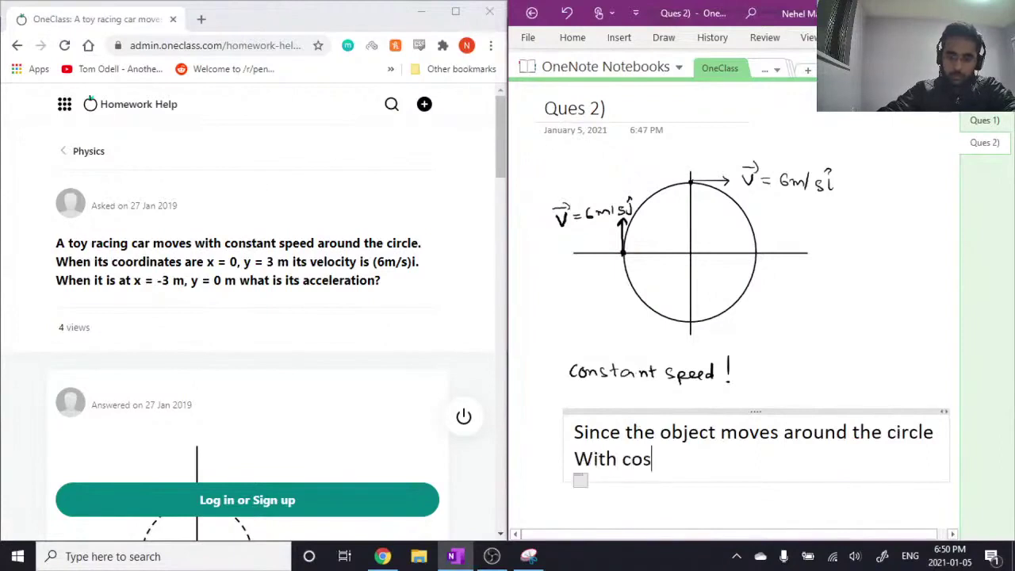
type("ntant spped")
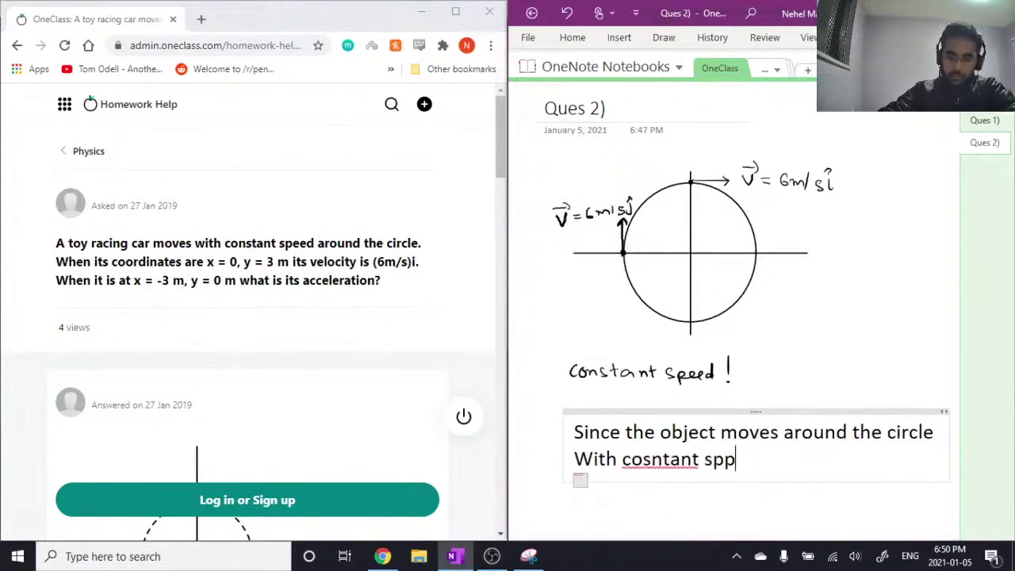
key("BackSpace")
key("BackSpace")
key("BackSpace")
type("eed, t")
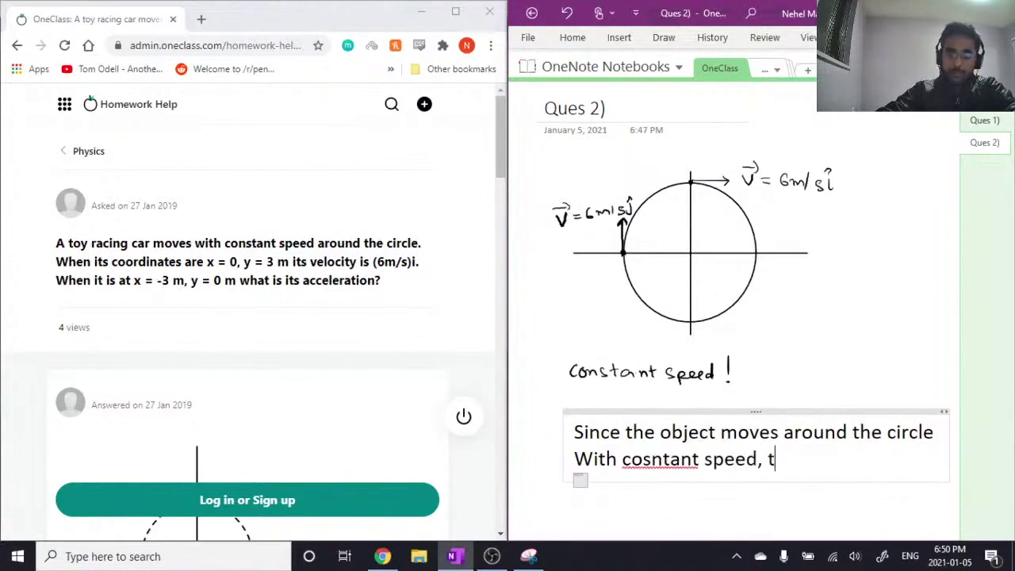
type("here is no")
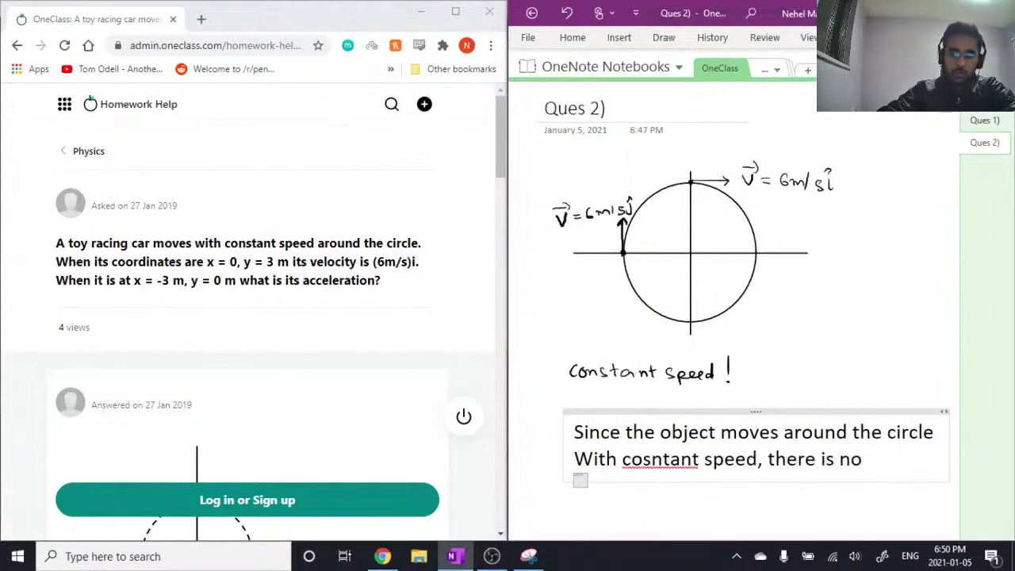
type(" tangen")
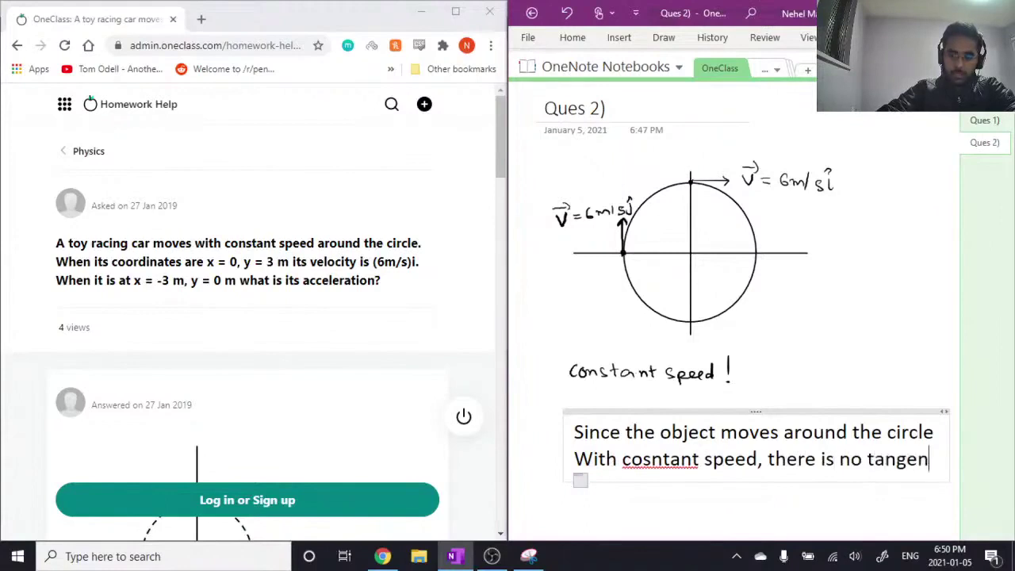
type("tial acce")
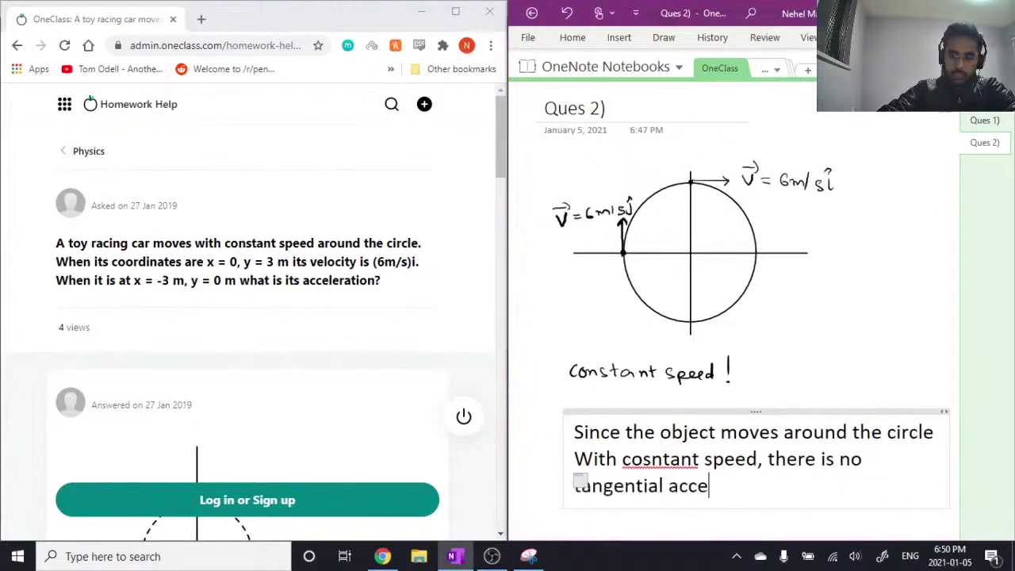
type("leration a")
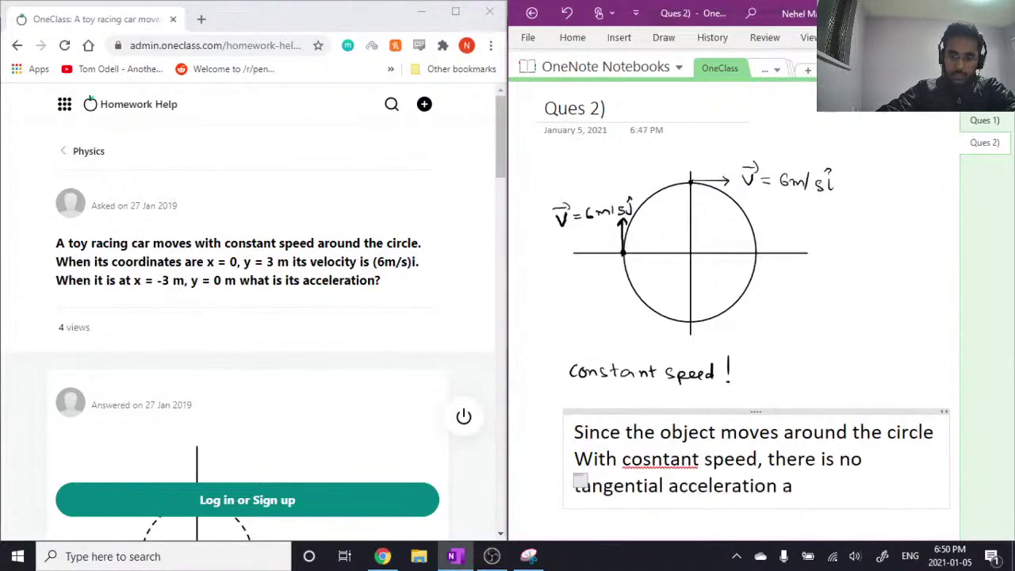
type("s it is a reu")
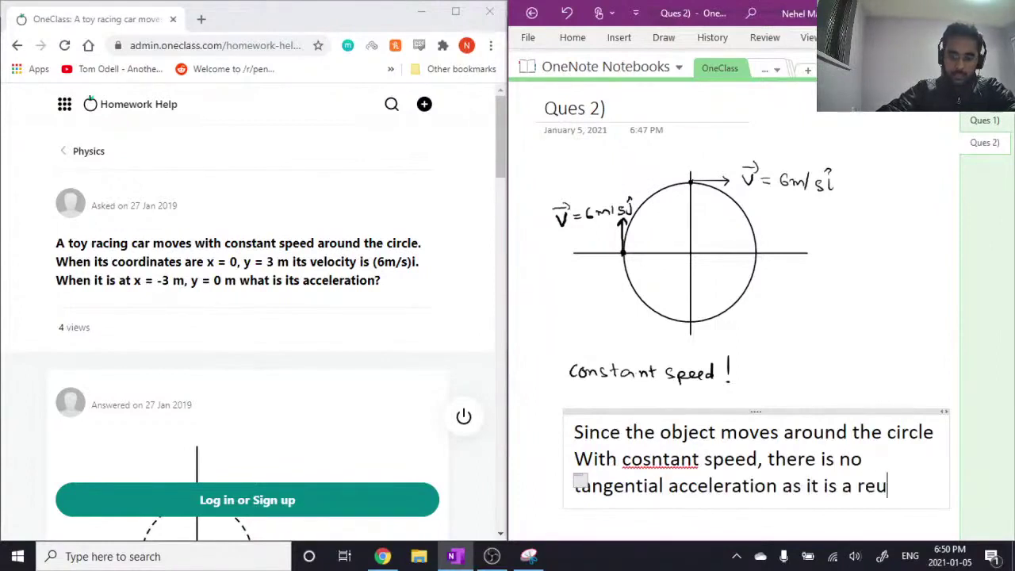
key("BackSpace")
type("sult")
Finish with changing velocity direction giving centripetal acceleration.
type("of cha")
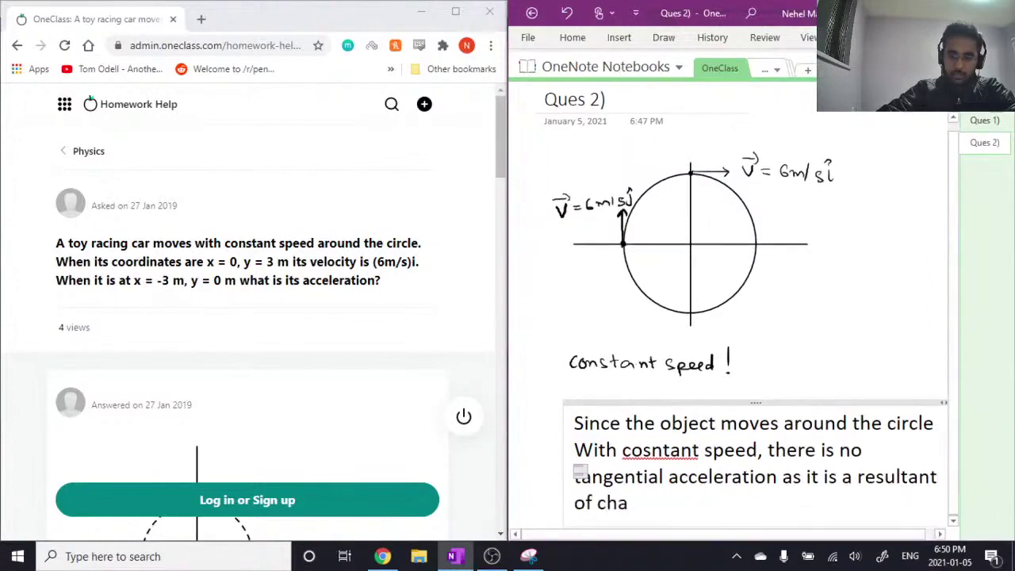
type("nge in speed. ")
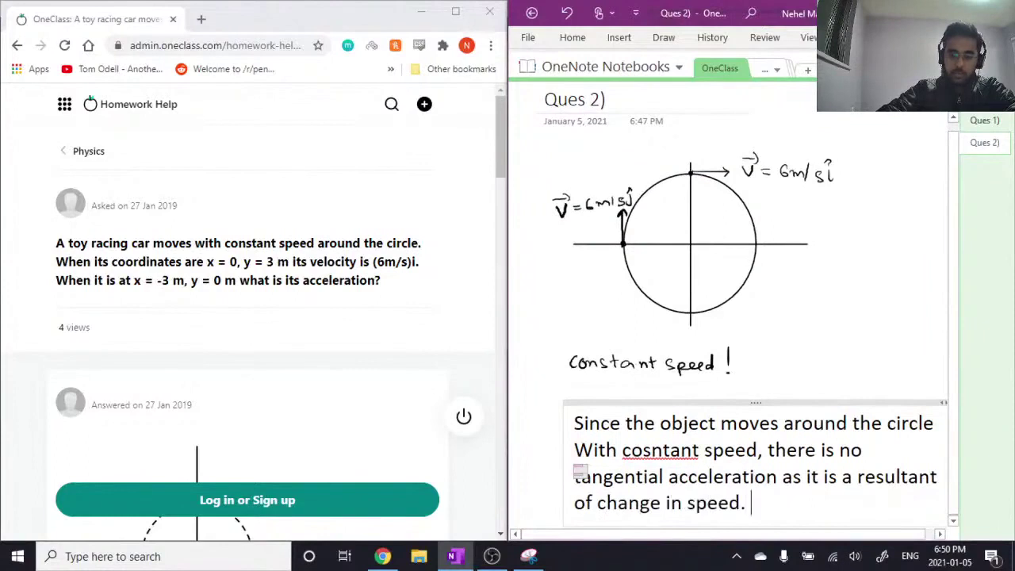
type("On the")
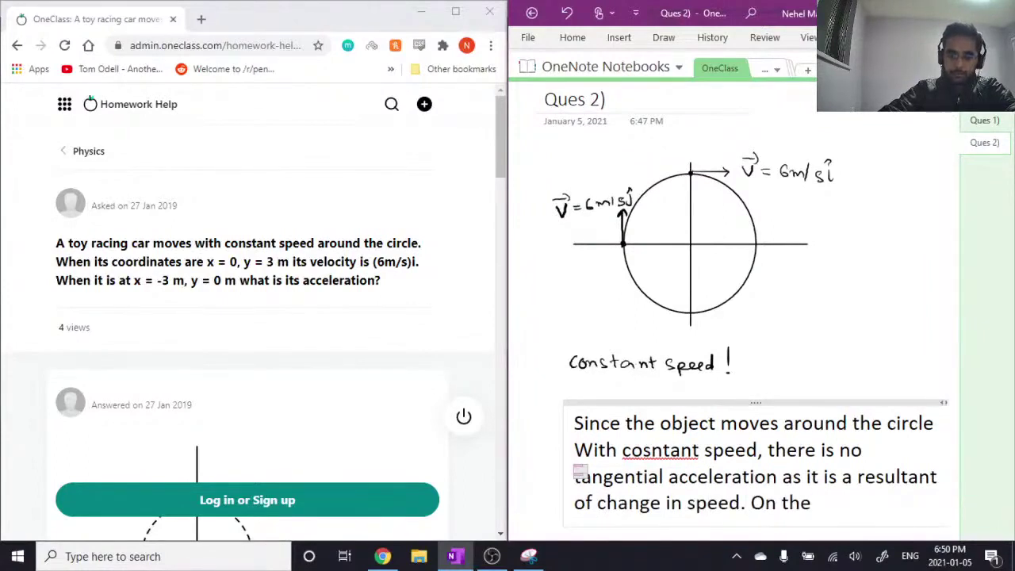
type(" other hand,")
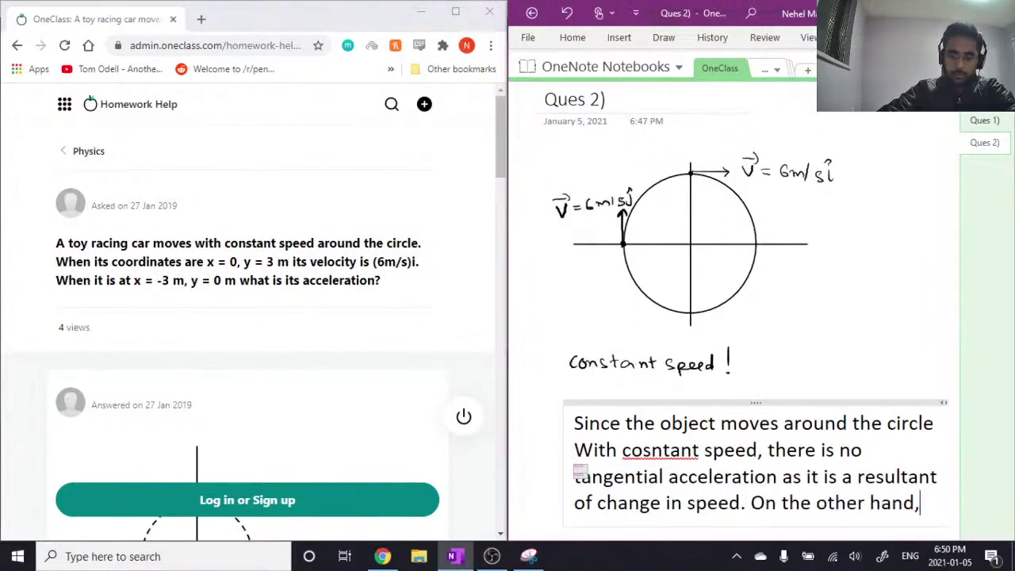
type(" since")
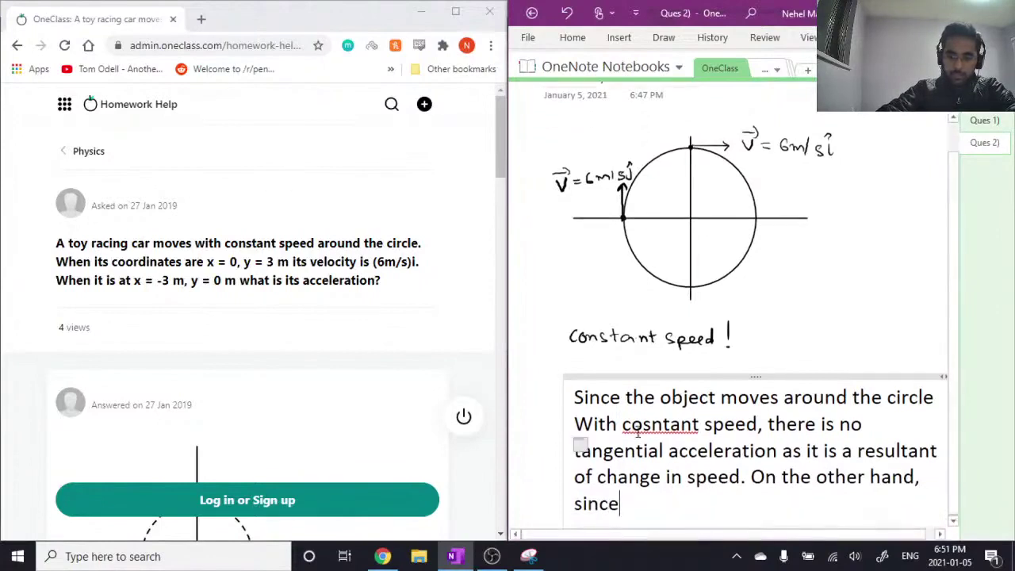
type(" there is ch")
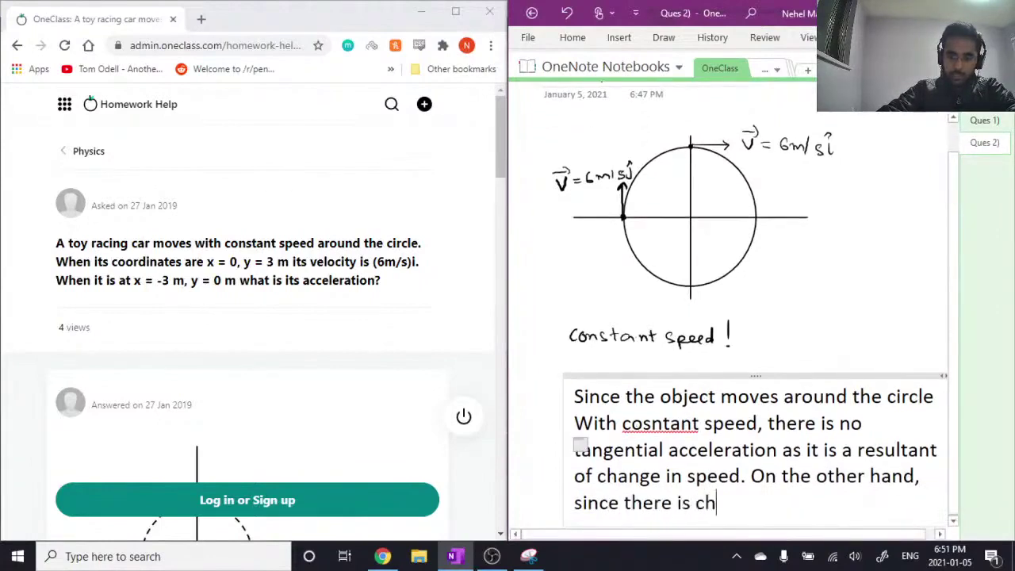
type("ange in dire")
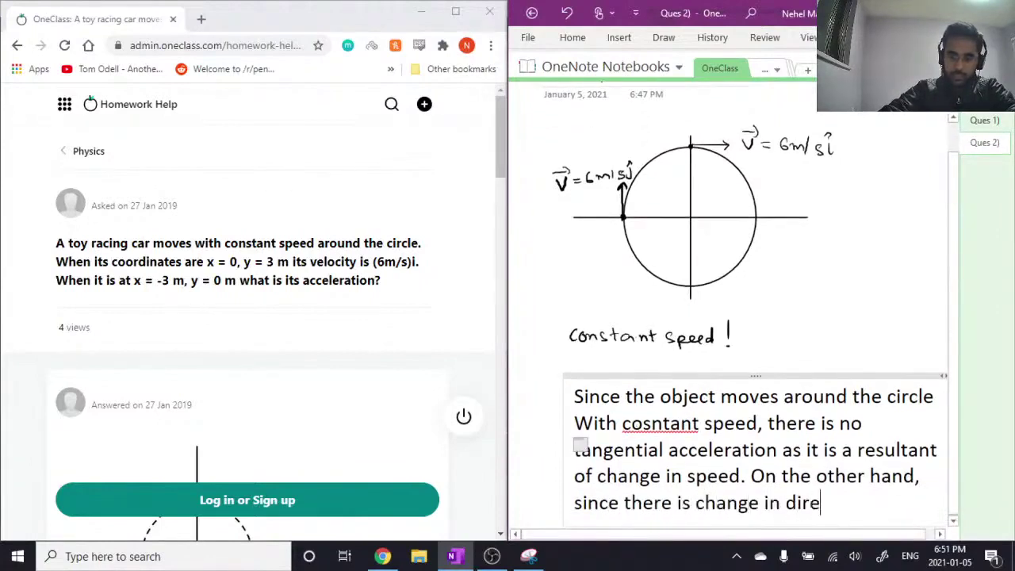
type("ction o")
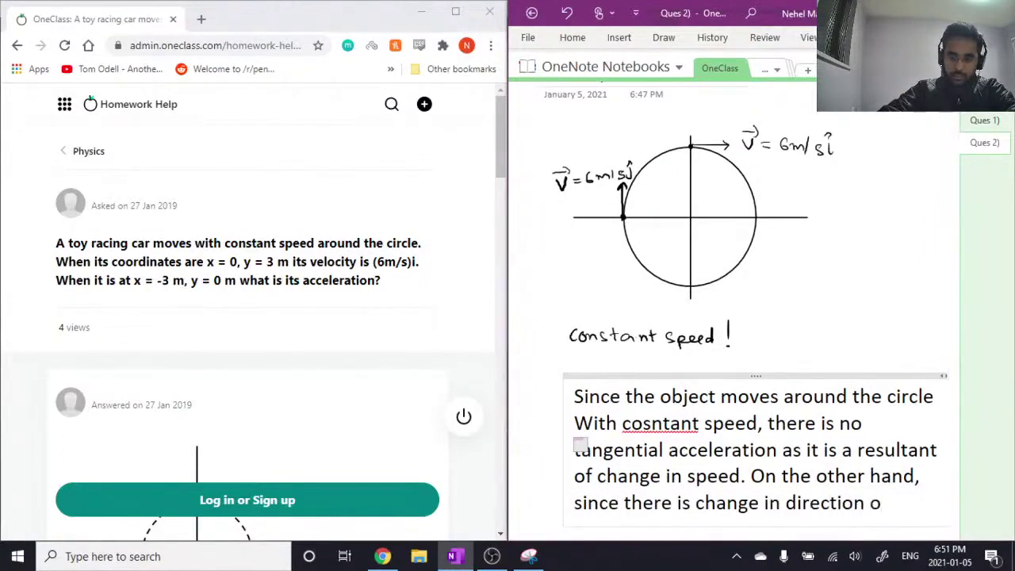
type("f the velocir")
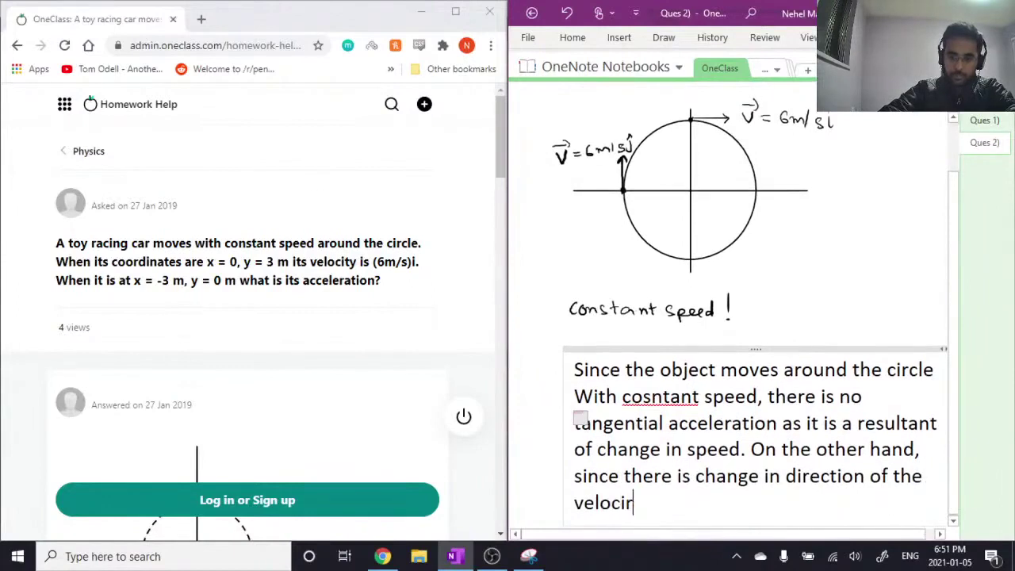
key("BackSpace")
type("ty, w")
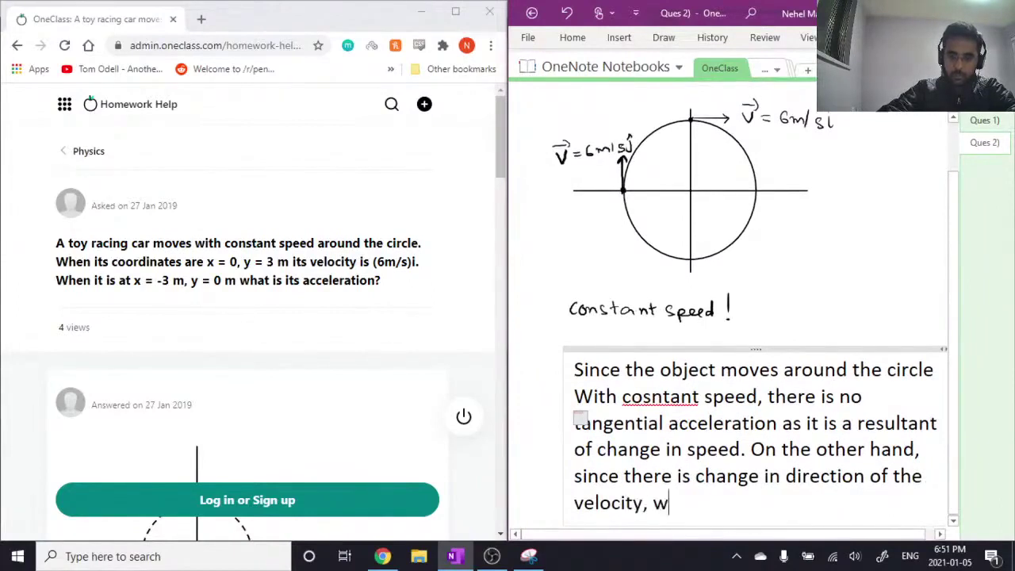
type("e have centri")
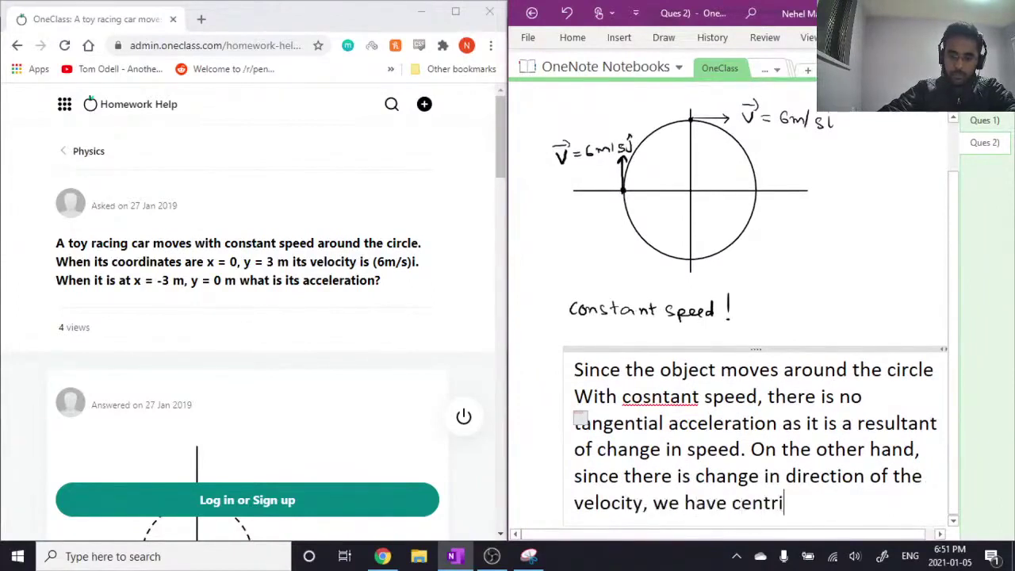
type("petal acce;e")
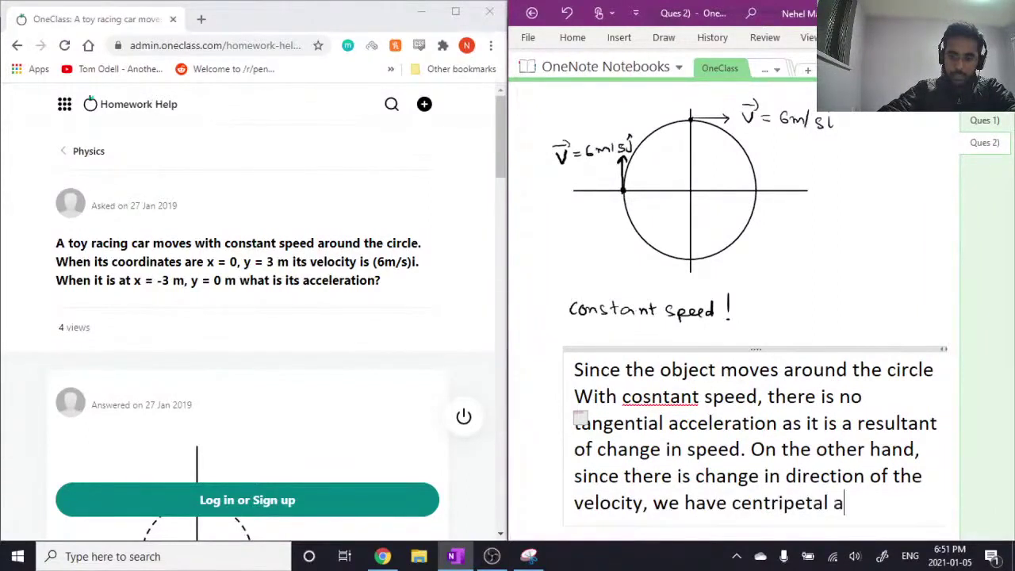
key("BackSpace")
key("BackSpace")
type("llea")
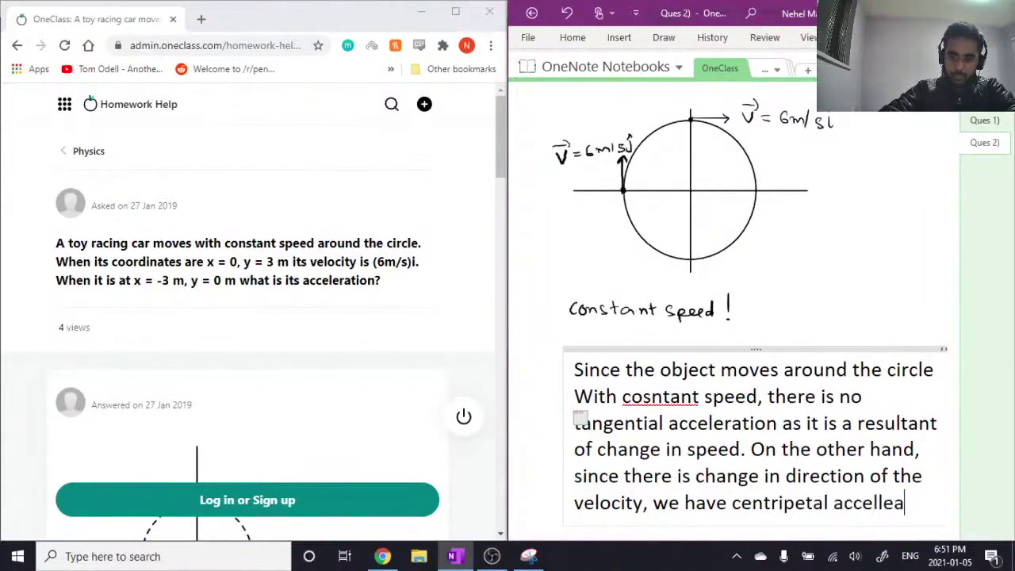
key("BackSpace")
type("ration")
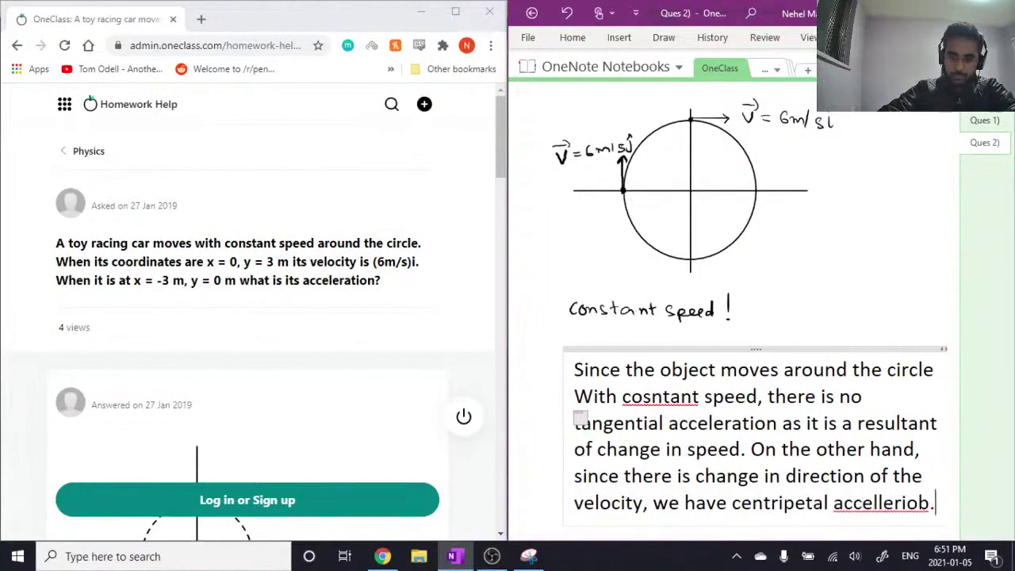
key("BackSpace")
key("BackSpace")
key("BackSpace")
type("tion.")
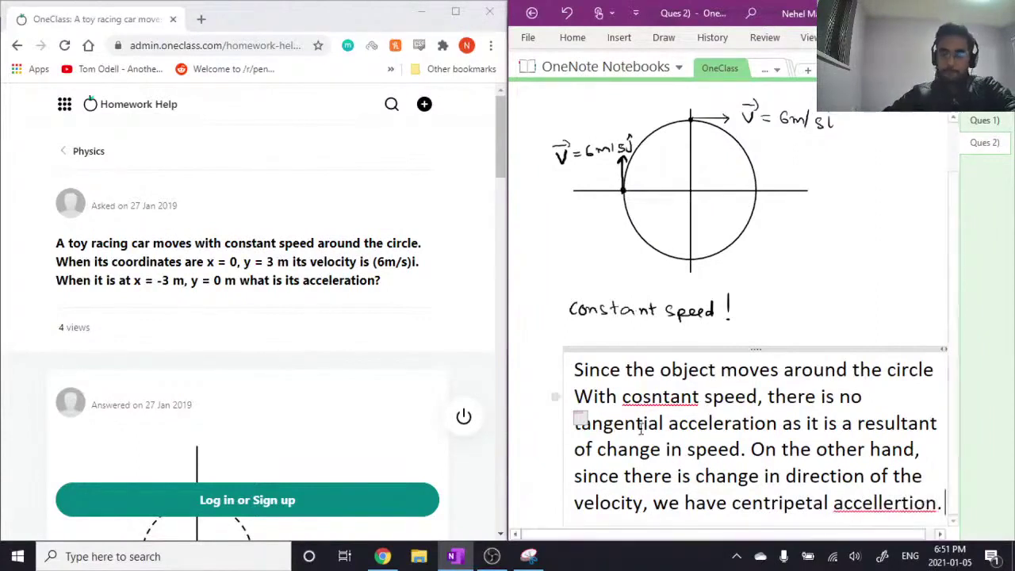
Fix the misspellings with spelling suggestions: 'acceleration' and 'constant'.
right_click(845, 502)
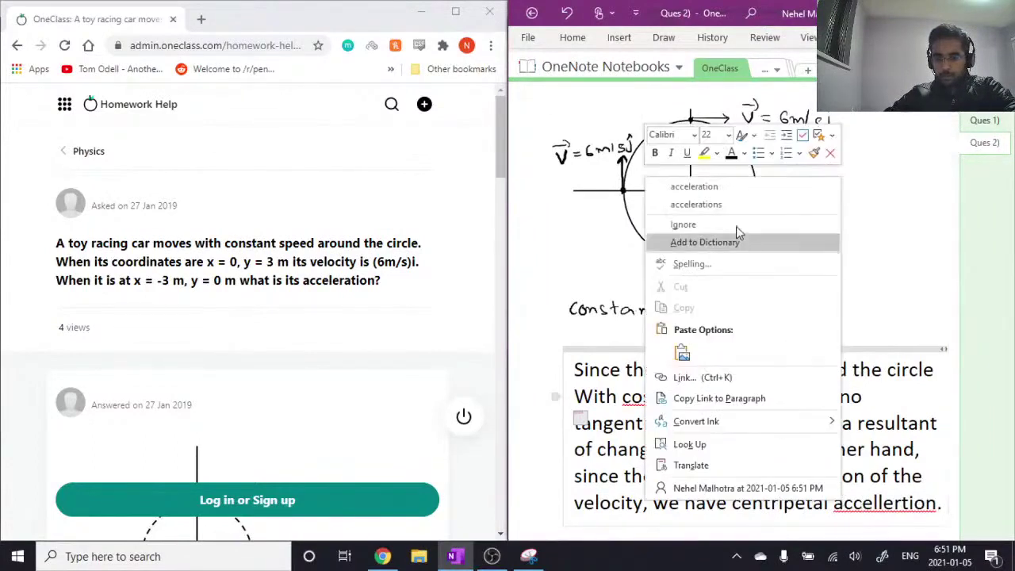
left_click(683, 187)
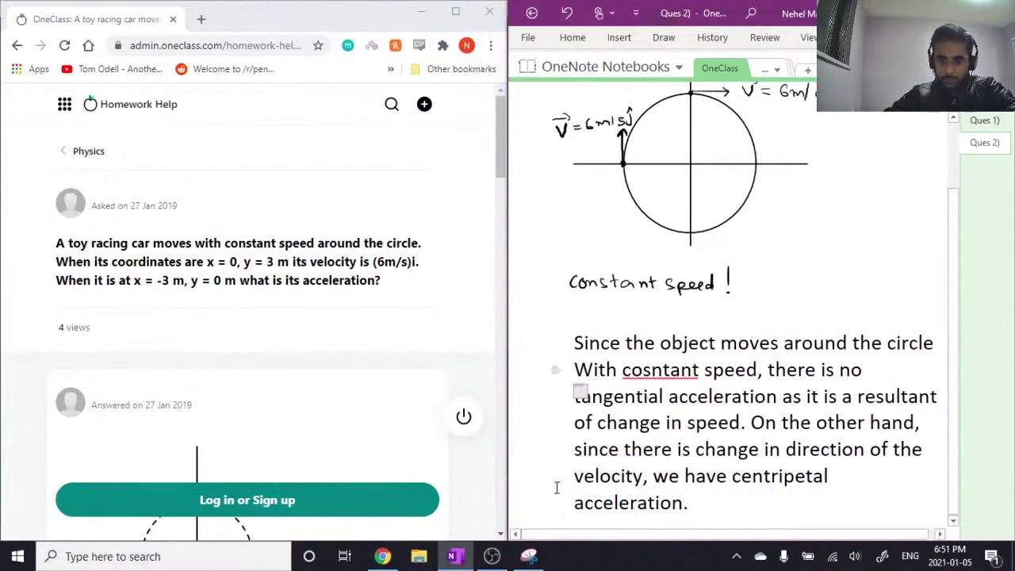
scroll(557, 488, "down", 5)
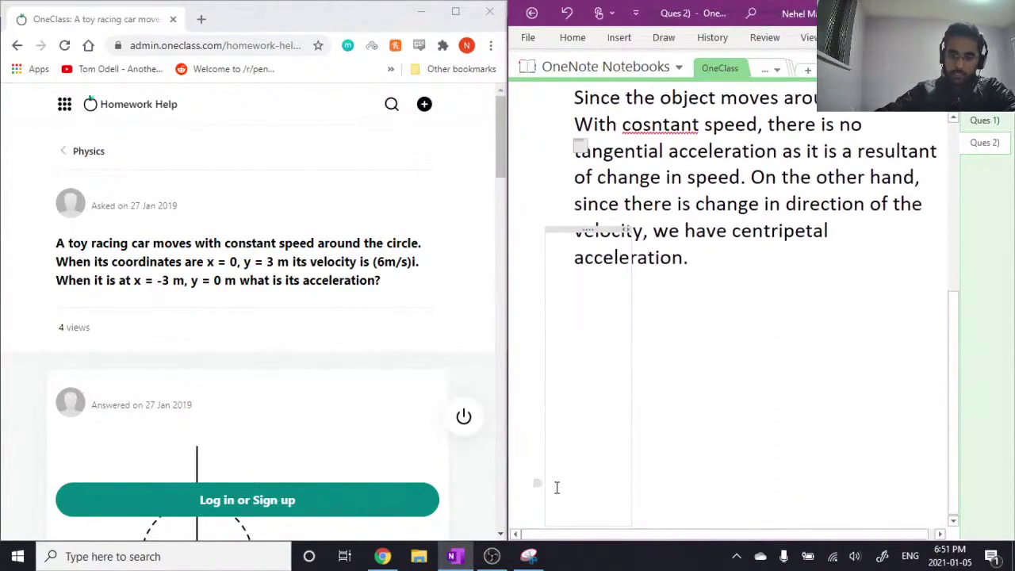
right_click(658, 127)
left_click(704, 133)
left_click(698, 337)
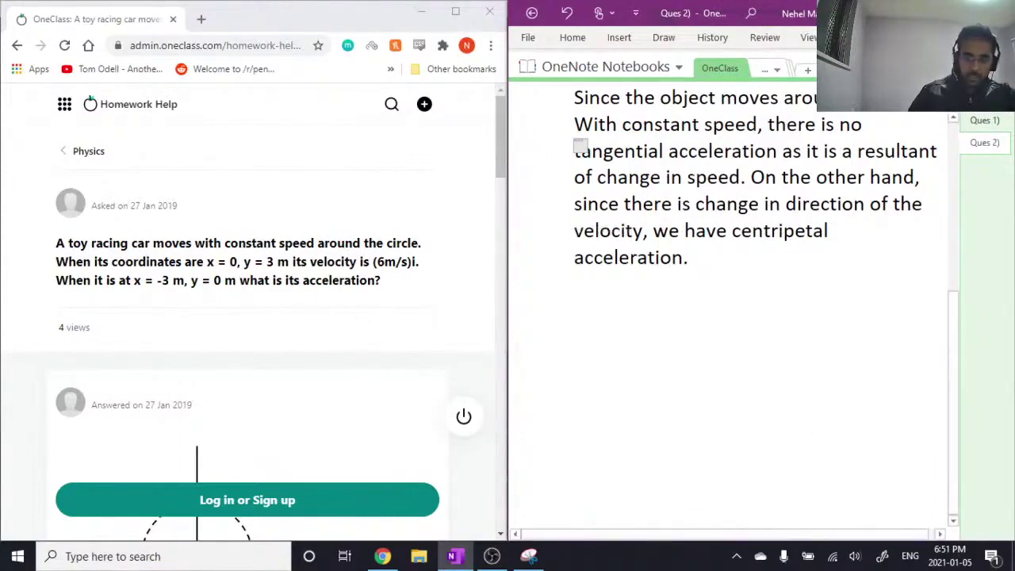
Handwrite a_c = v²/r = 6²/3 = 36/3 = 12 m/s² beneath the explanation.
mouse_move(605, 301)
left_mouse_down()
mouse_move(626, 315)
mouse_move(677, 299)
left_mouse_up()
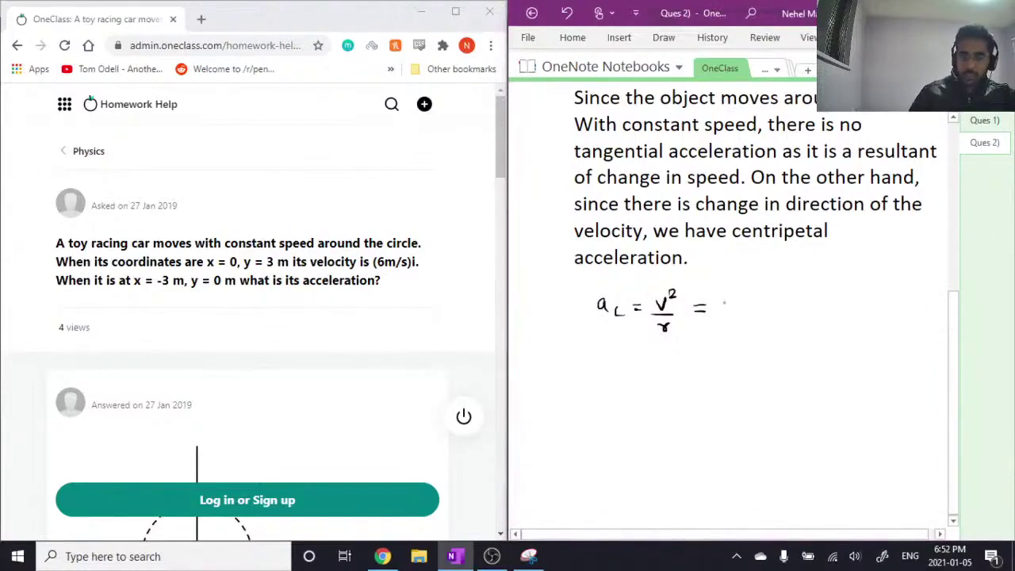
mouse_move(735, 297)
left_mouse_down()
mouse_move(746, 314)
mouse_move(730, 331)
left_mouse_up()
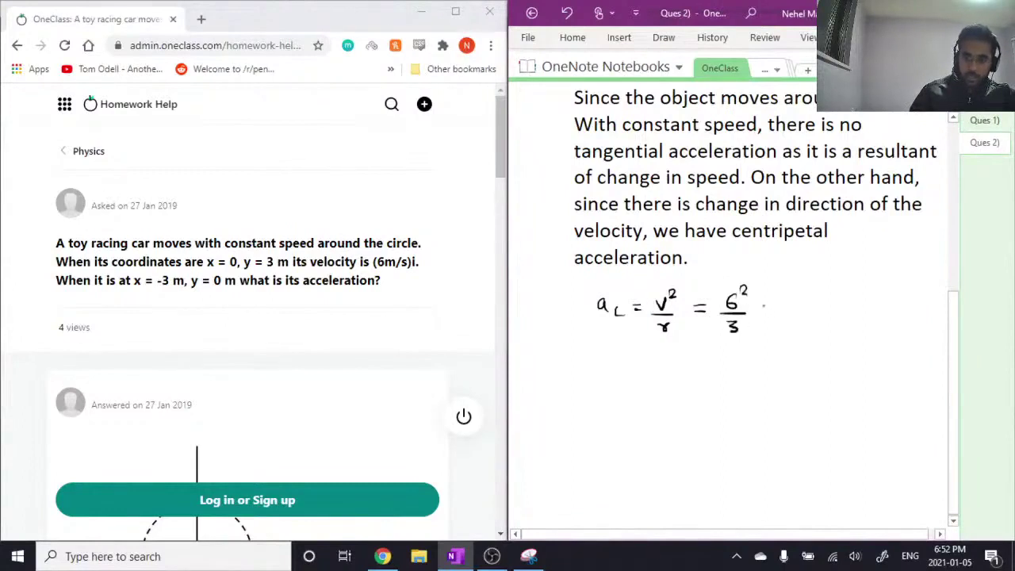
left_click_drag(802, 305, 807, 308)
mouse_move(784, 315)
left_mouse_down()
mouse_move(811, 315)
mouse_move(792, 331)
left_mouse_up()
mouse_move(847, 300)
left_mouse_down()
mouse_move(845, 313)
mouse_move(897, 312)
left_mouse_up()
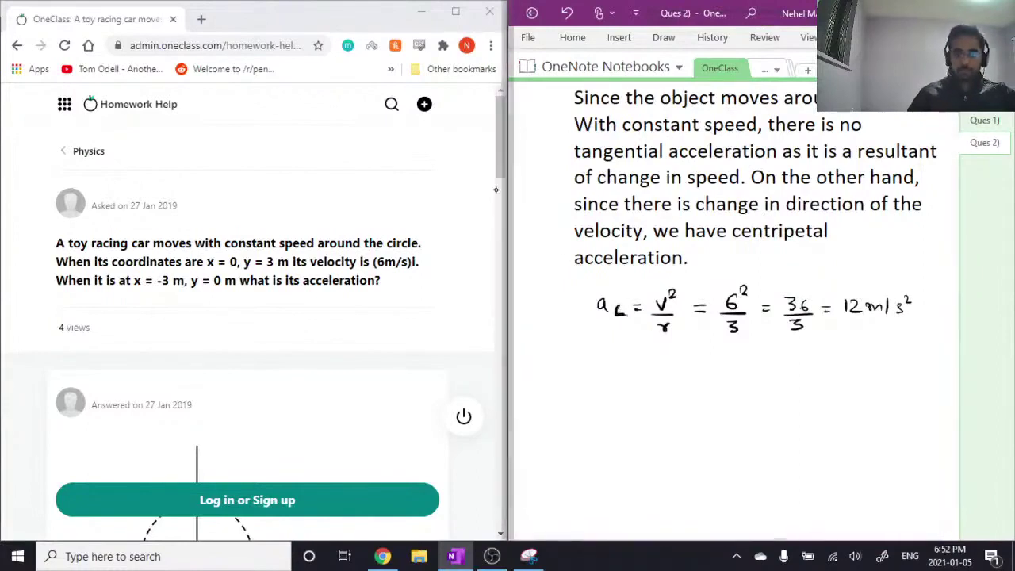
left_click_drag(501, 151, 501, 182)
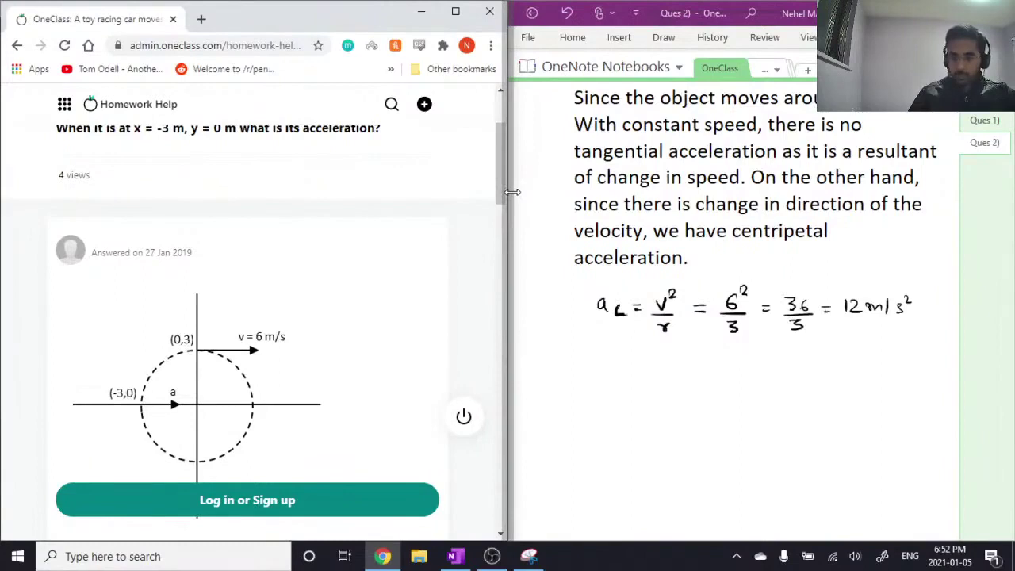
Draw centre-pointing arrows at the circle's left, right and bottom points, labelling the left one a_c.
left_click_drag(959, 372, 959, 195)
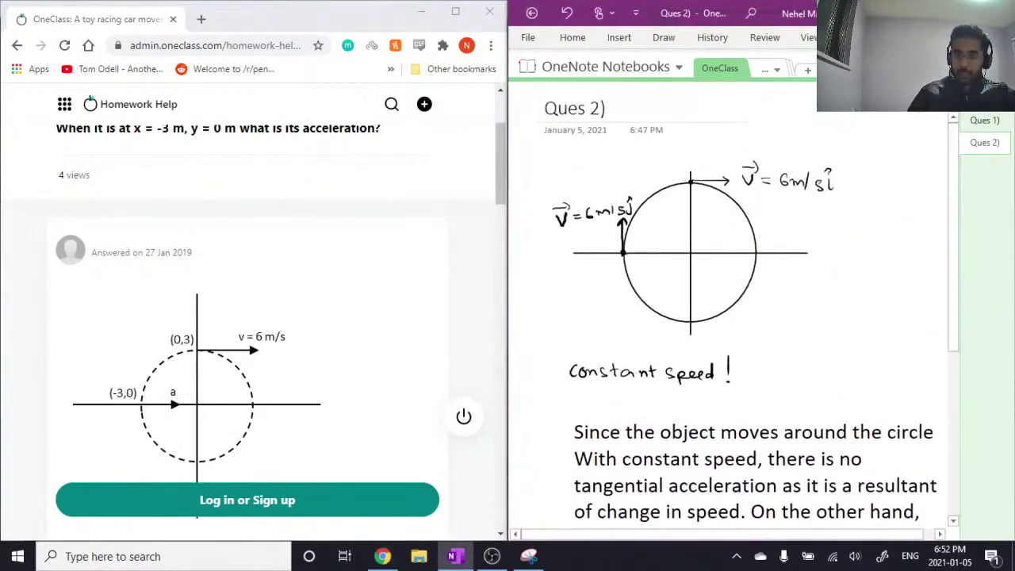
mouse_move(623, 252)
left_mouse_down()
mouse_move(647, 252)
mouse_move(648, 273)
left_mouse_up()
left_click_drag(658, 269, 658, 275)
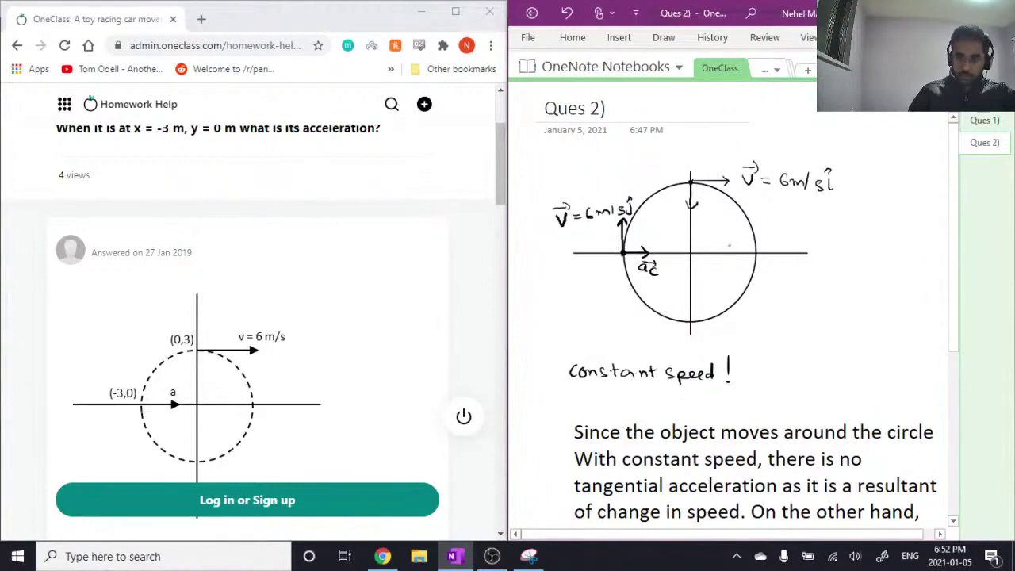
left_click_drag(755, 252, 733, 253)
left_click_drag(741, 247, 741, 259)
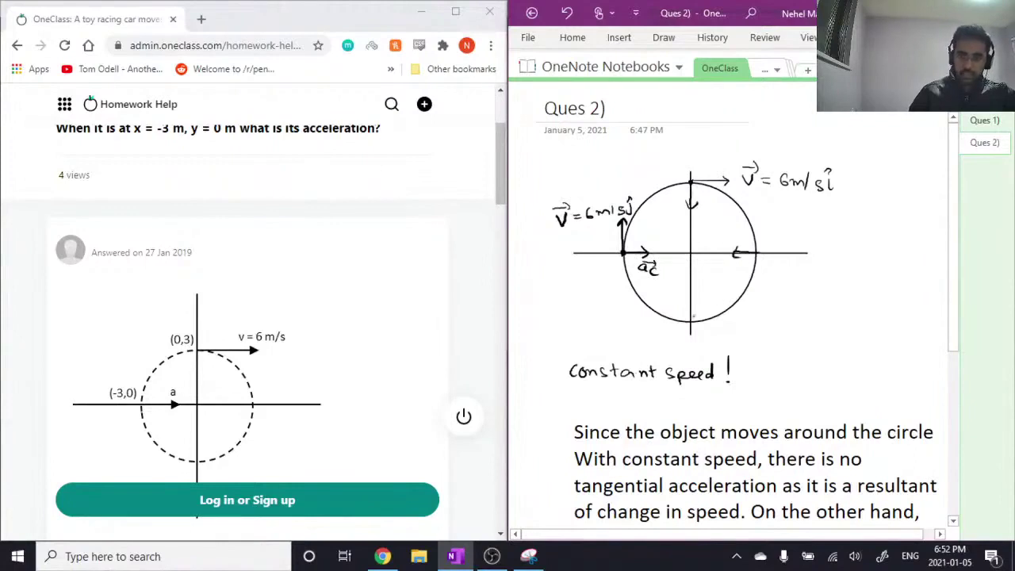
left_click_drag(693, 321, 694, 303)
left_click_drag(690, 308, 699, 309)
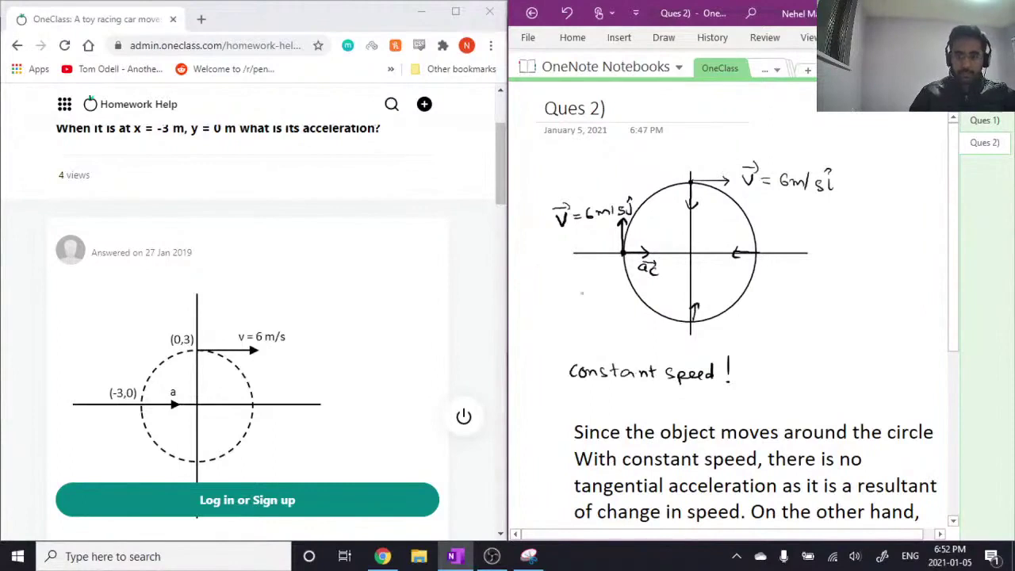
Compare the OneClass posted solution against the OneNote notes.
left_click(497, 198)
scroll(498, 198, "down", 2)
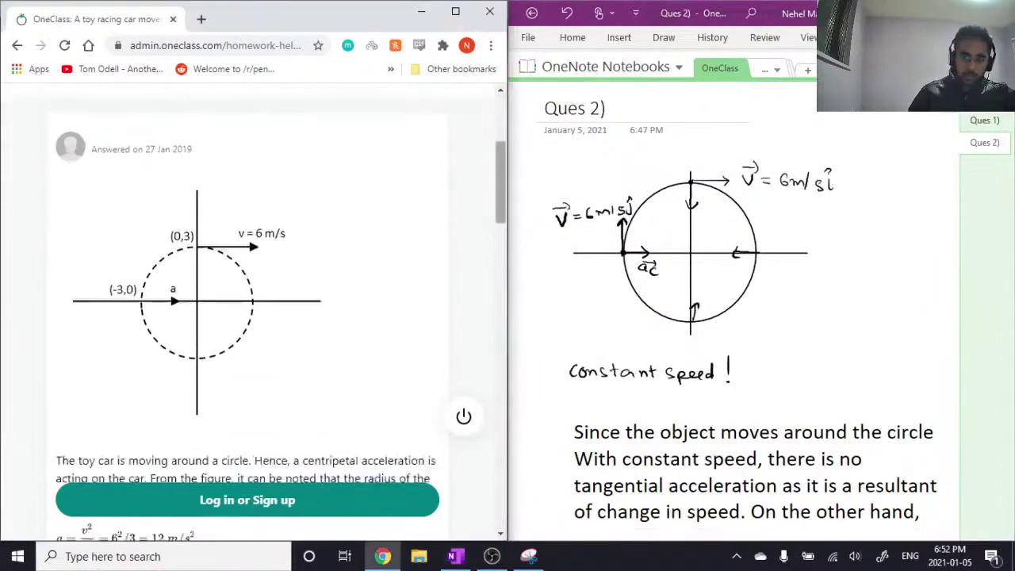
scroll(498, 198, "down", 3)
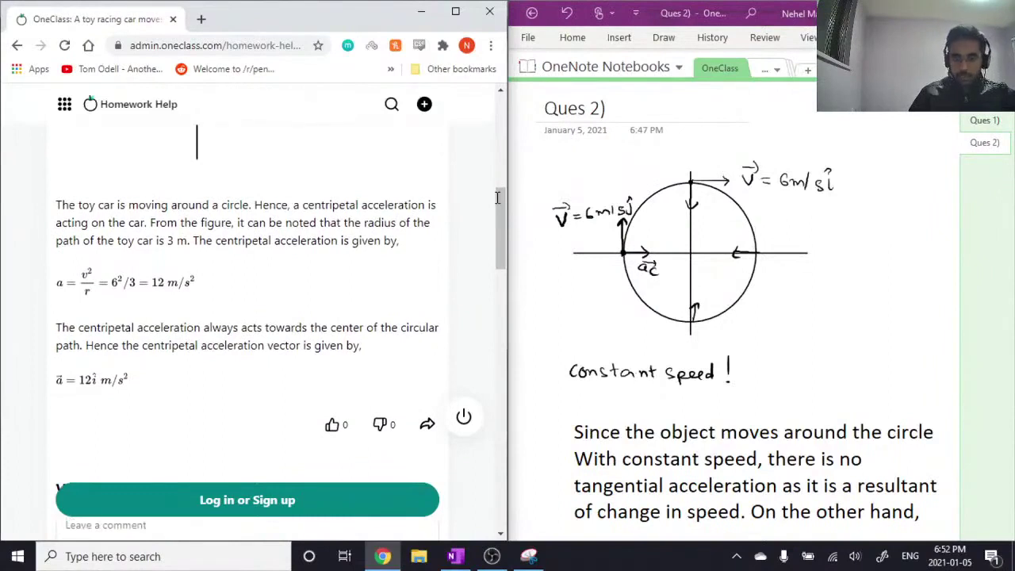
left_click(949, 322)
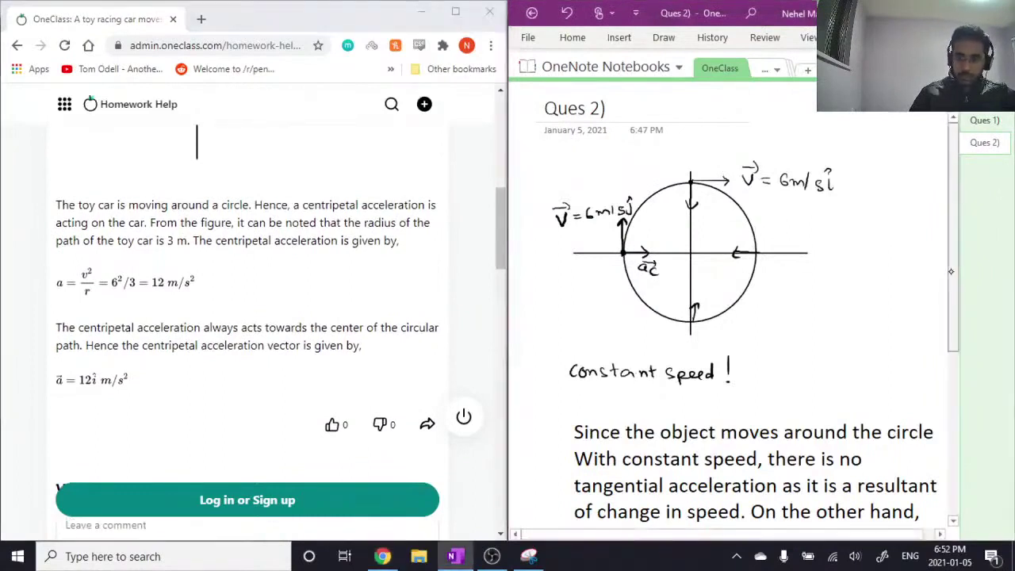
scroll(951, 271, "down", 3)
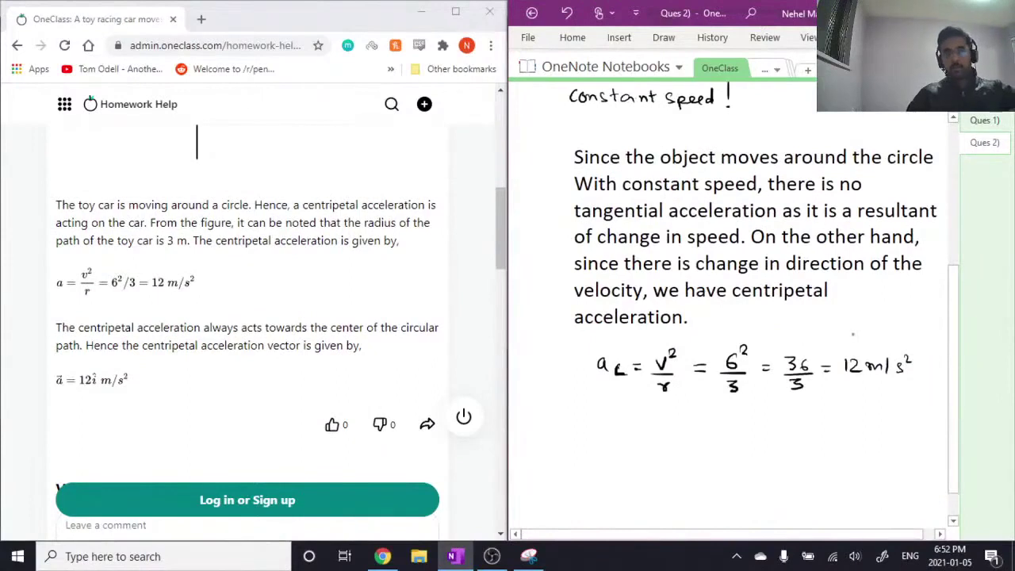
scroll(132, 415, "down", 4)
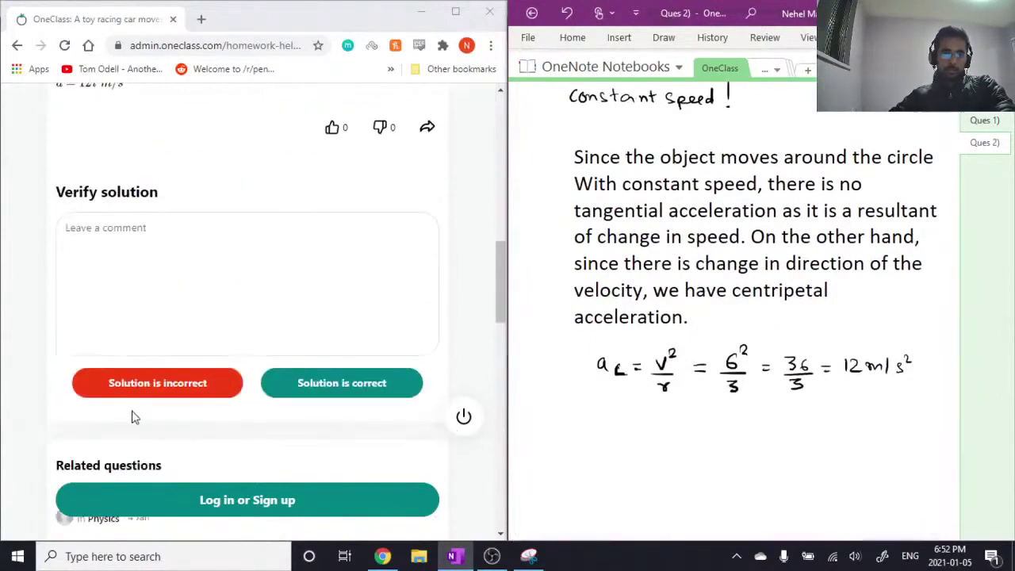
Comment 'Great explanation and the answer is correct.' on the OneClass solution.
left_click(134, 324)
type("G")
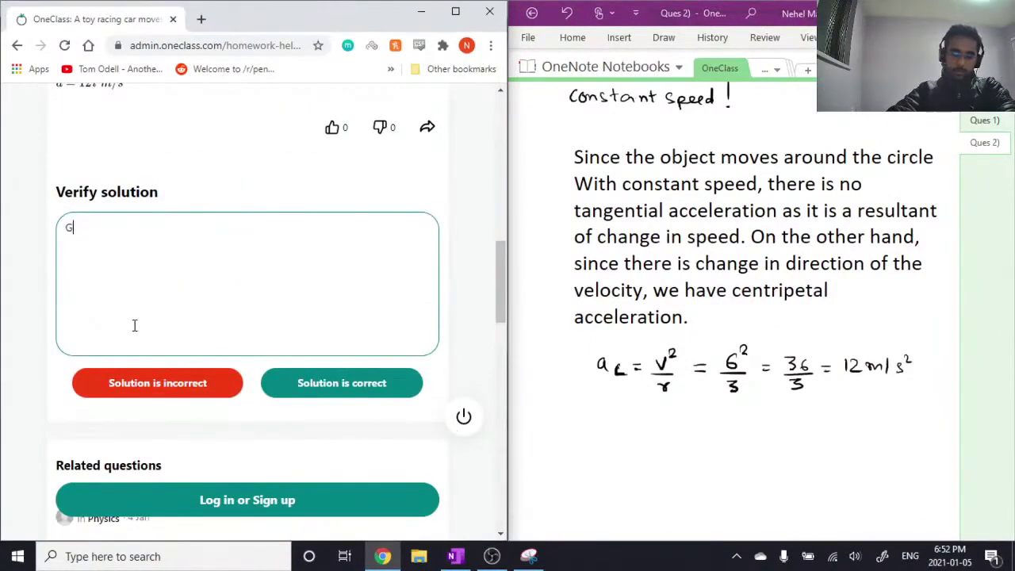
type("reat ex")
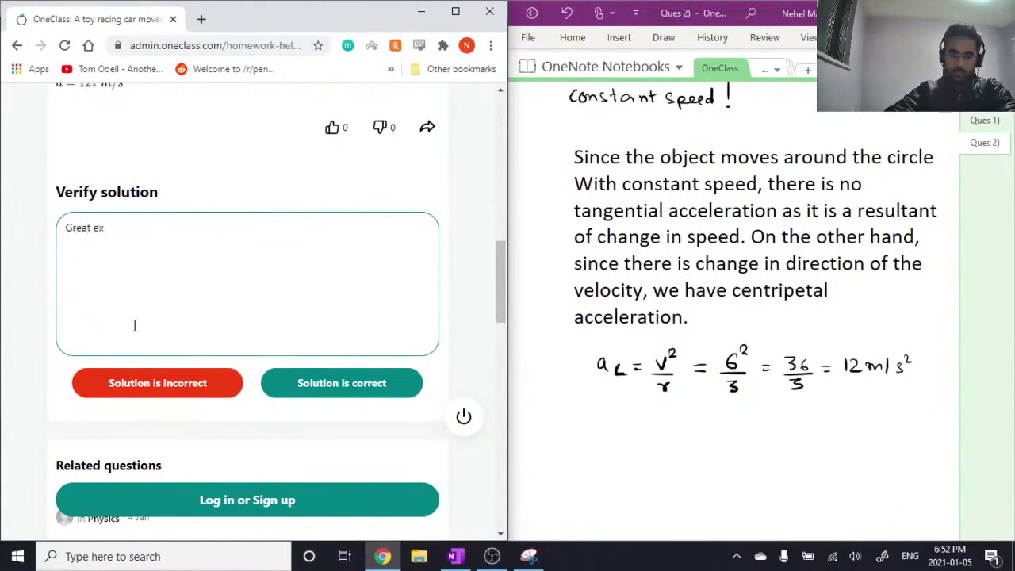
type("maple")
key("BackSpace")
key("BackSpace")
key("BackSpace")
key("BackSpace")
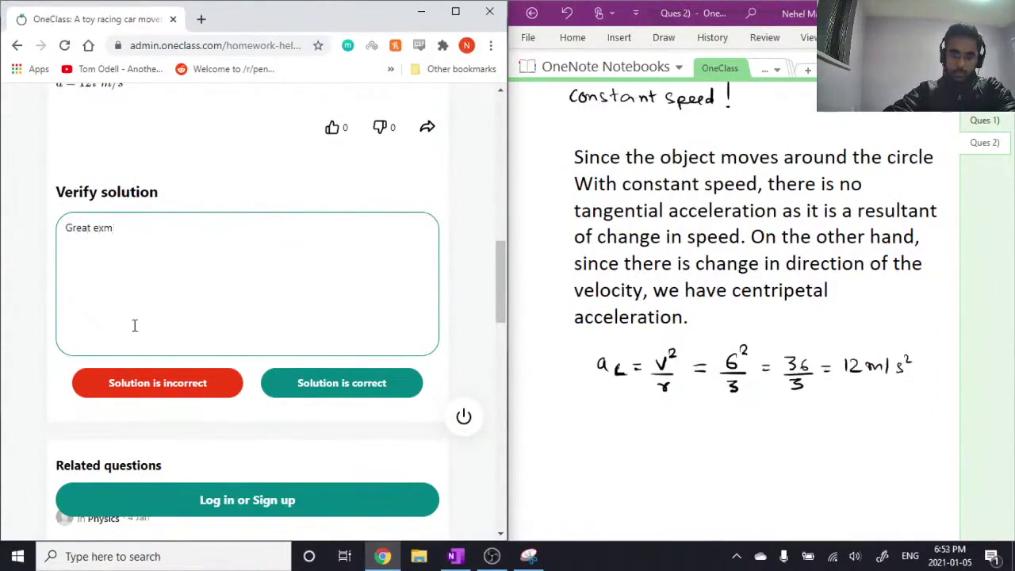
key("BackSpace")
type("planation a")
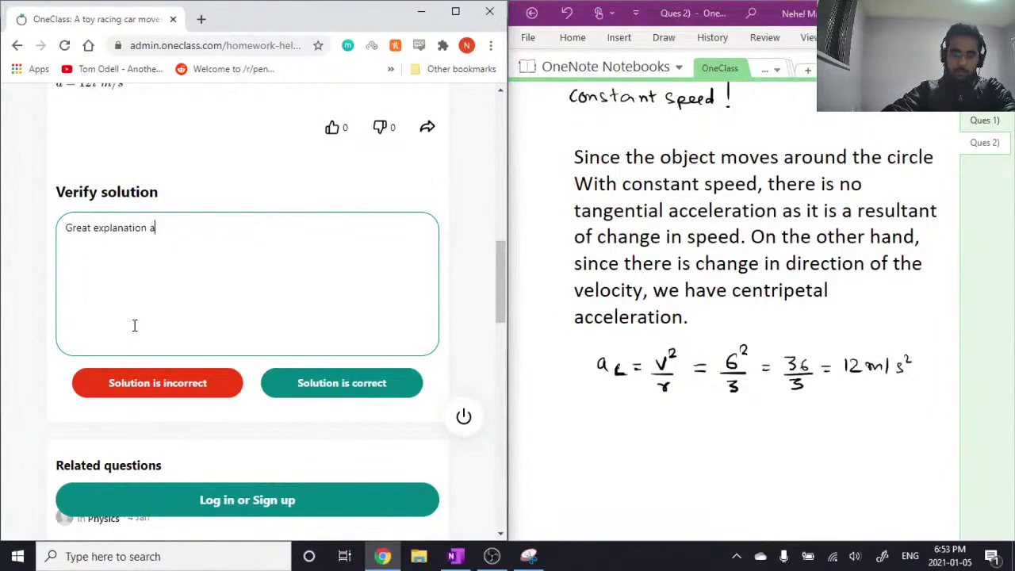
type("nd r")
type("he ans")
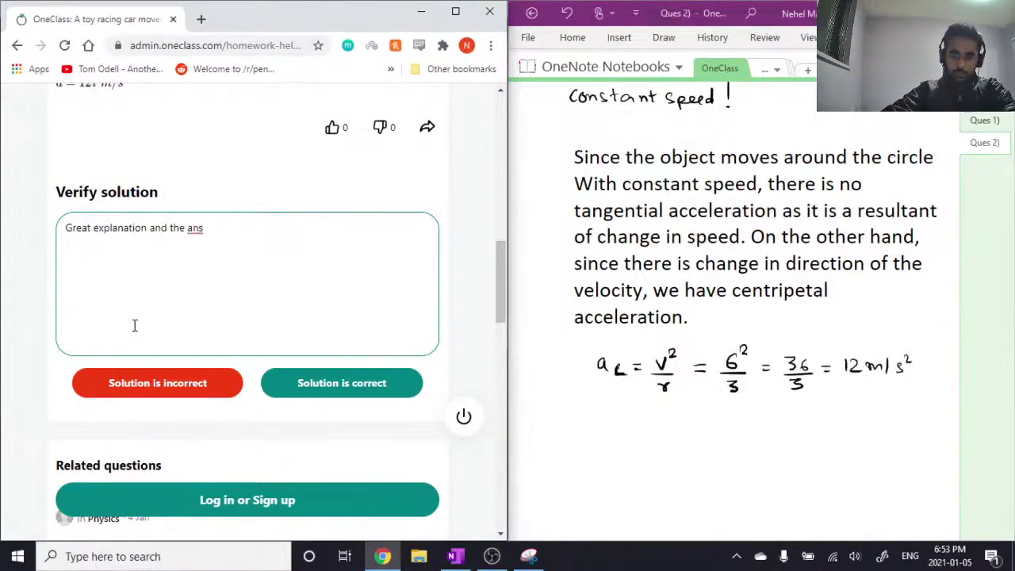
type("wer is correct.")
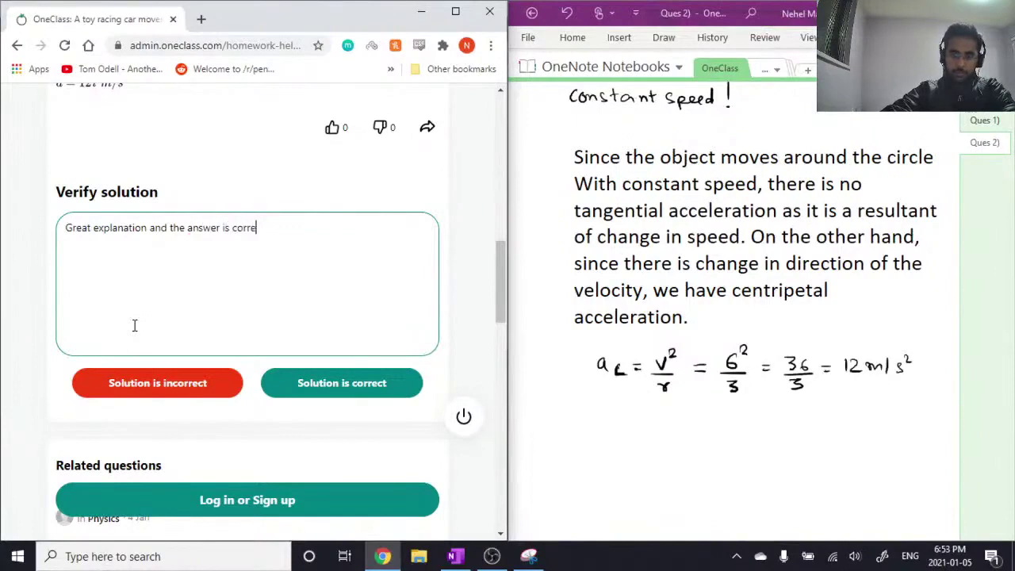